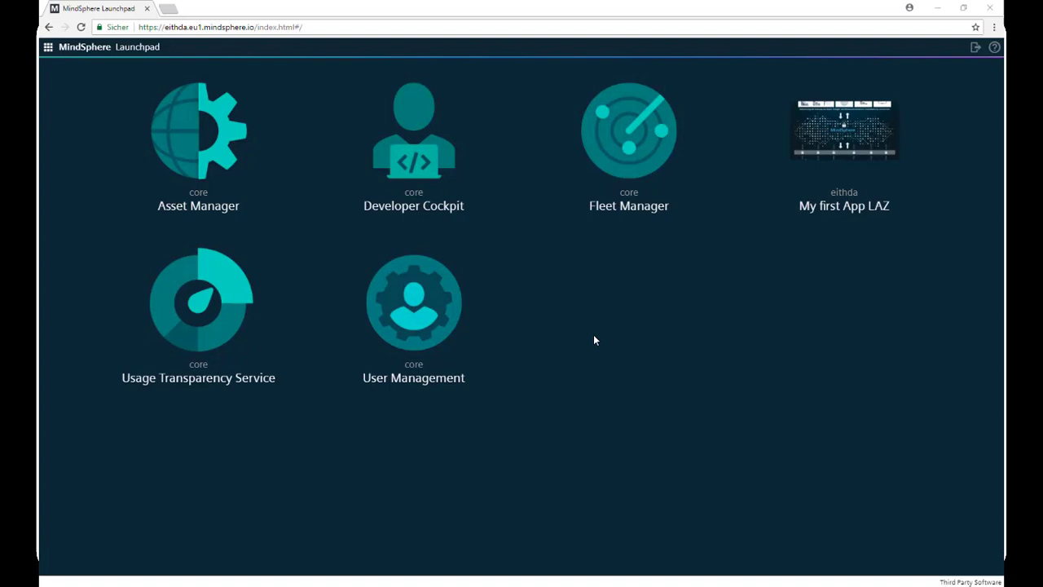
Open the Asset Manager app and start a new asset under eithda to reach the type chooser.
left_click(191, 147)
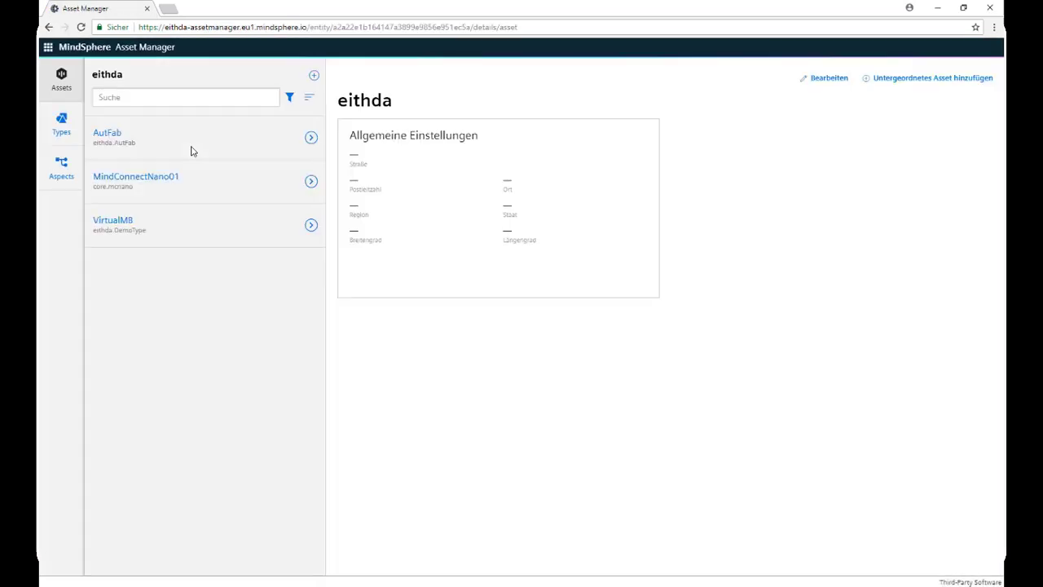
left_click(313, 77)
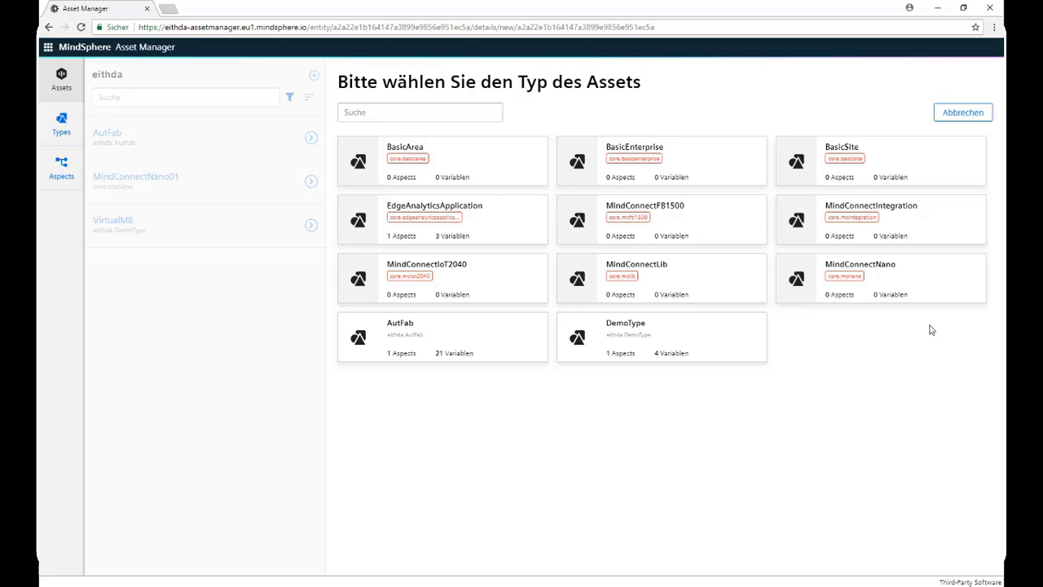
Choose the MindConnectNano asset type and paste the name MindConnectNano_test01.
left_click(903, 280)
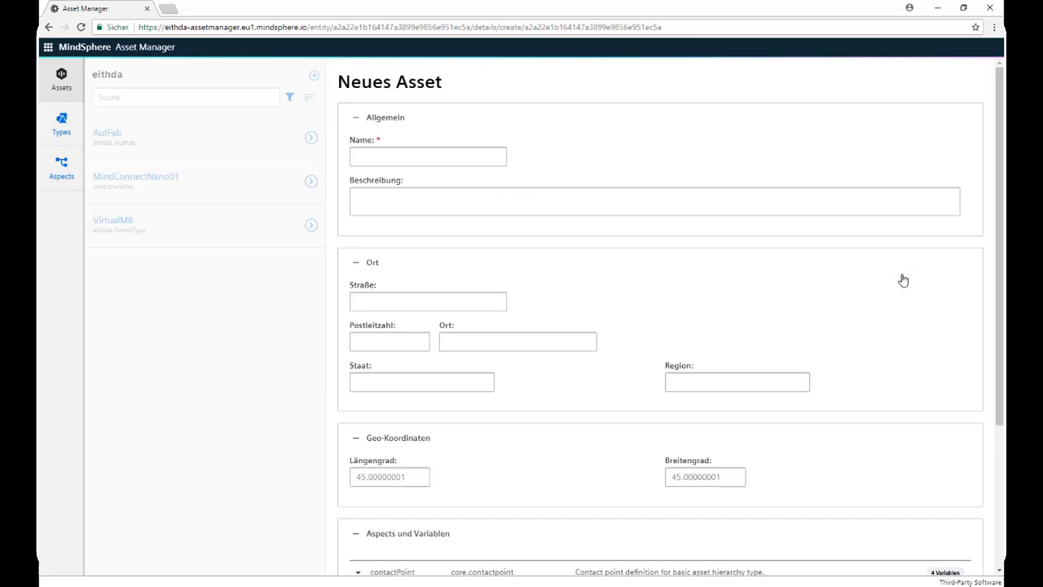
left_click(398, 147)
key("ctrl+v")
scroll(624, 367, "down", 2)
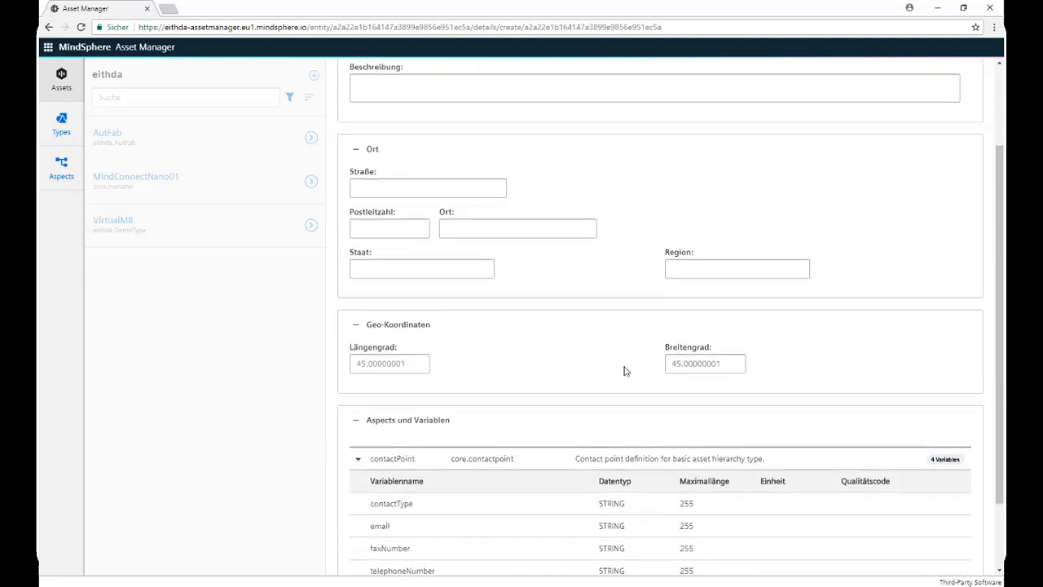
scroll(624, 370, "up", 2)
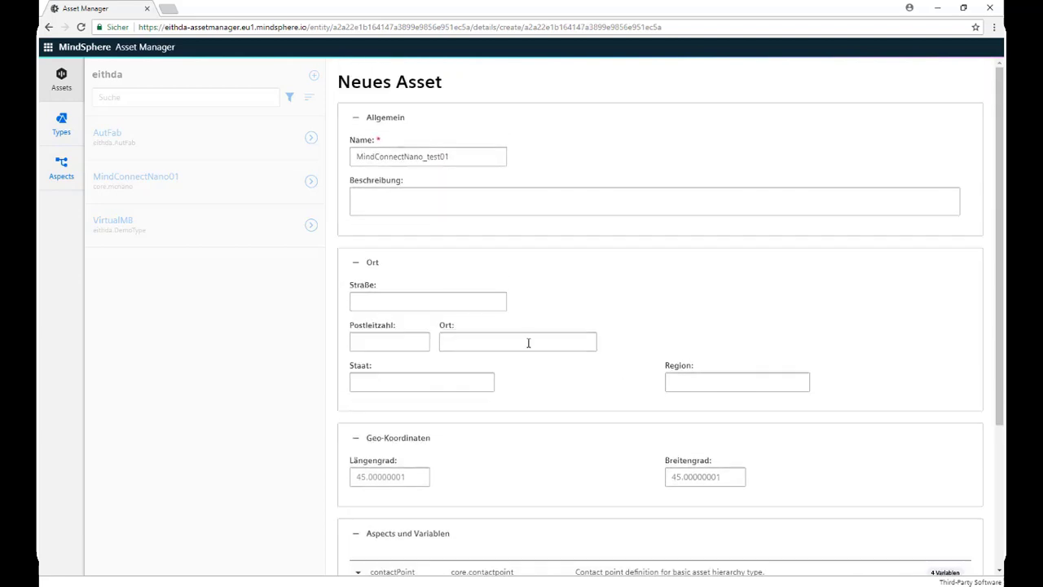
Review the description and remaining form fields, then save the new asset.
left_click(375, 202)
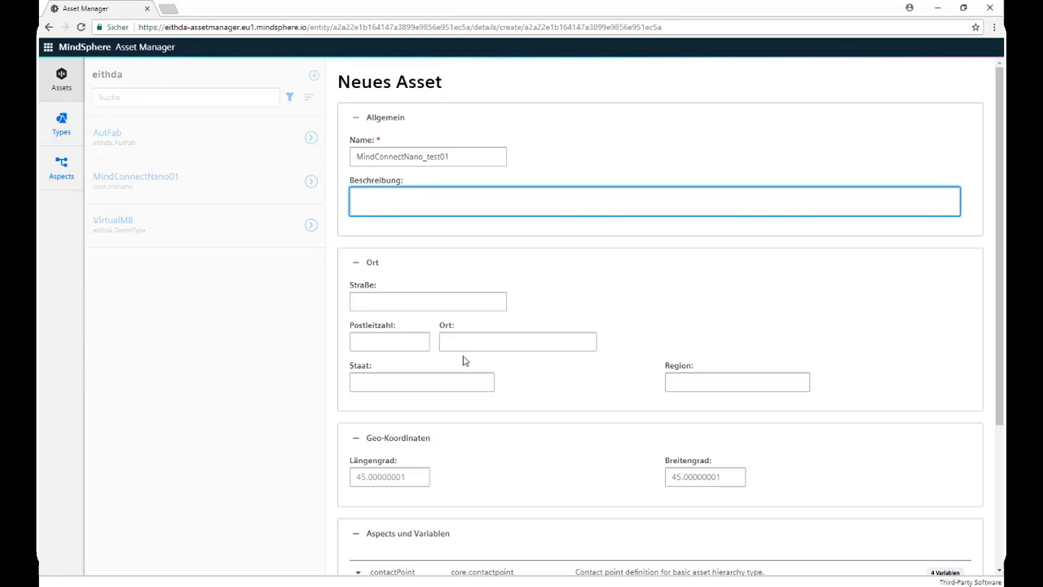
scroll(461, 359, "down", 1)
scroll(538, 383, "down", 2)
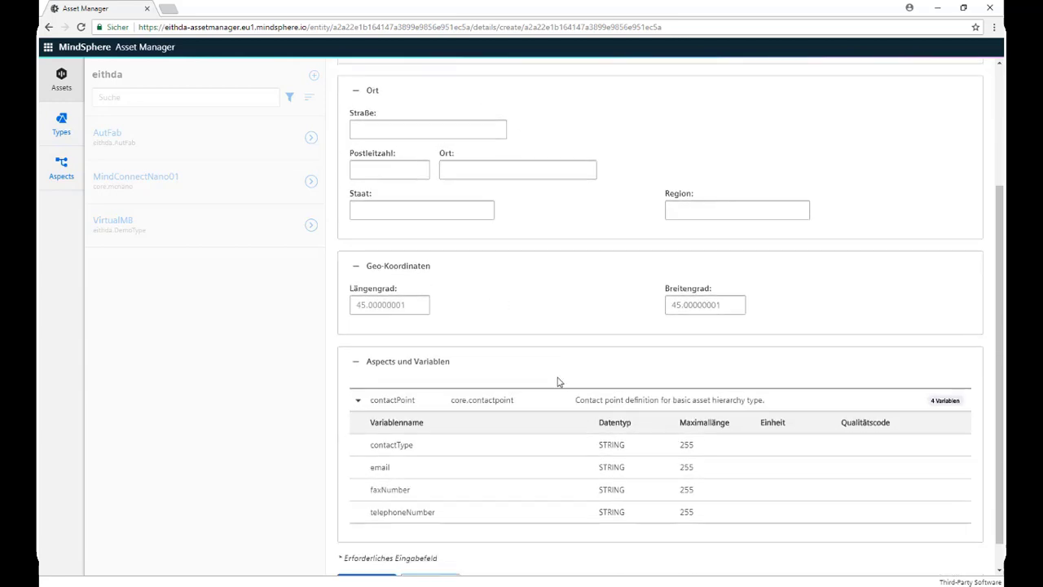
scroll(526, 438, "down", 1)
left_click(363, 554)
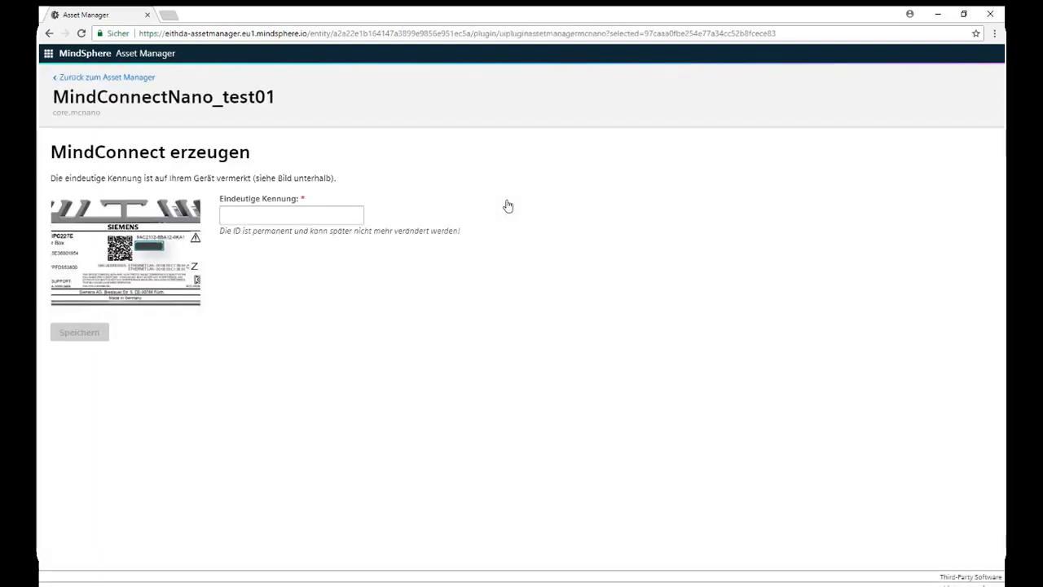
Open MindConnectNano01's MindConnect Plugin page listing its S7-300 and OPC_TEST data sources.
left_click(240, 213)
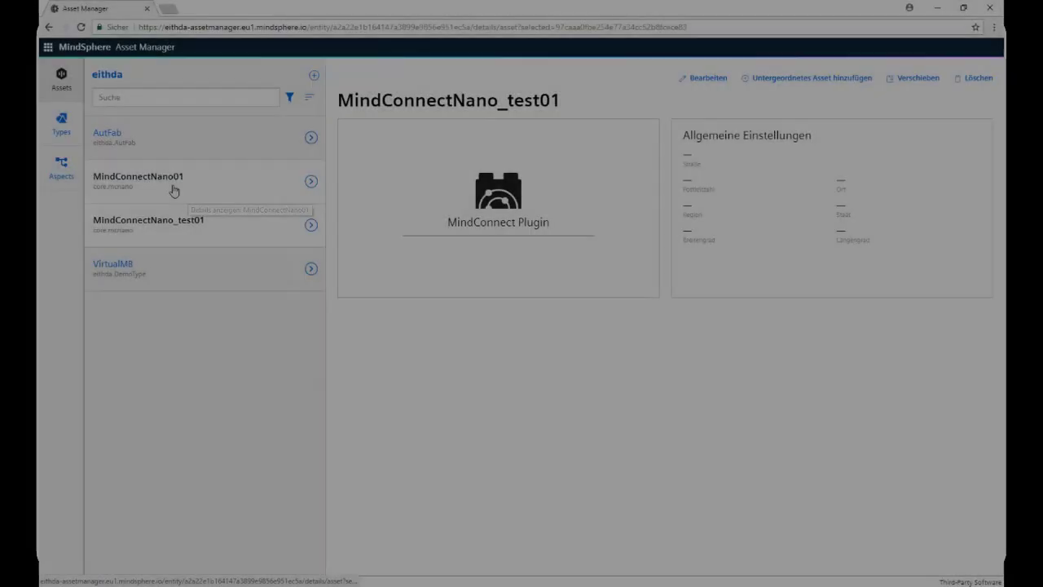
left_click(173, 190)
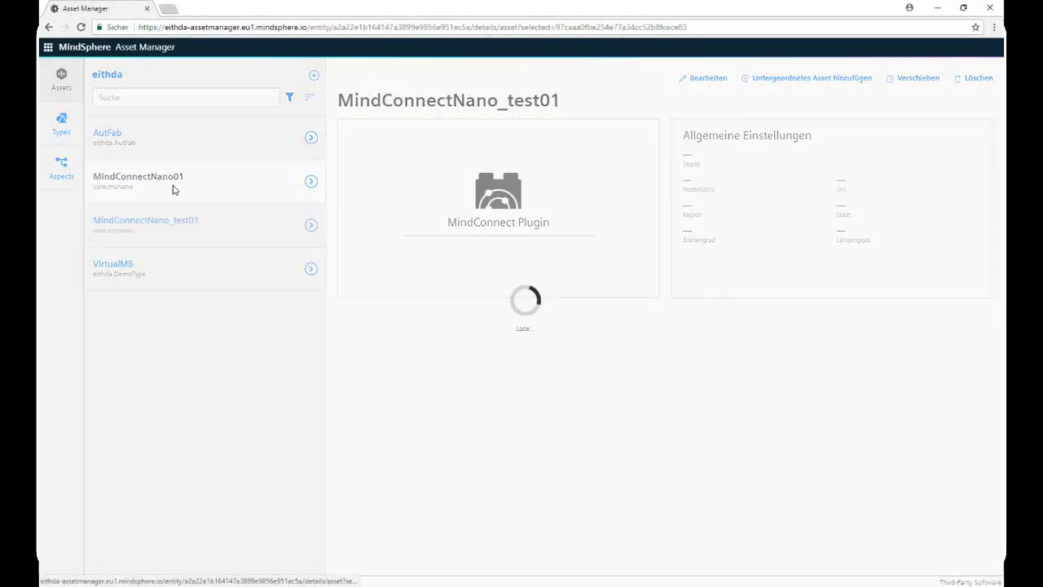
left_click(503, 206)
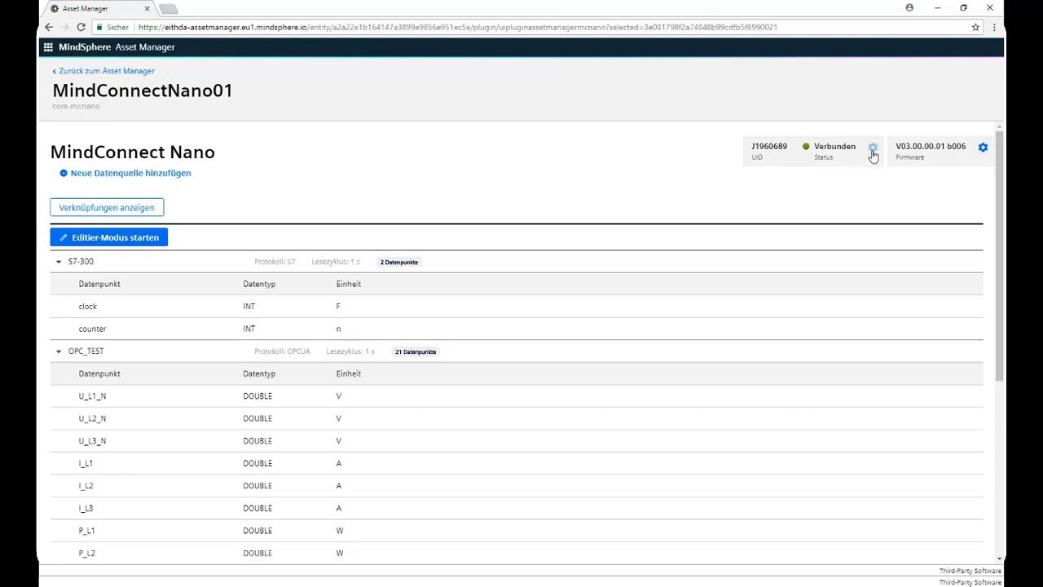
Save MindConnectNano01's agent configuration with production-interface IPv4 192.168.10.240.
left_click(873, 149)
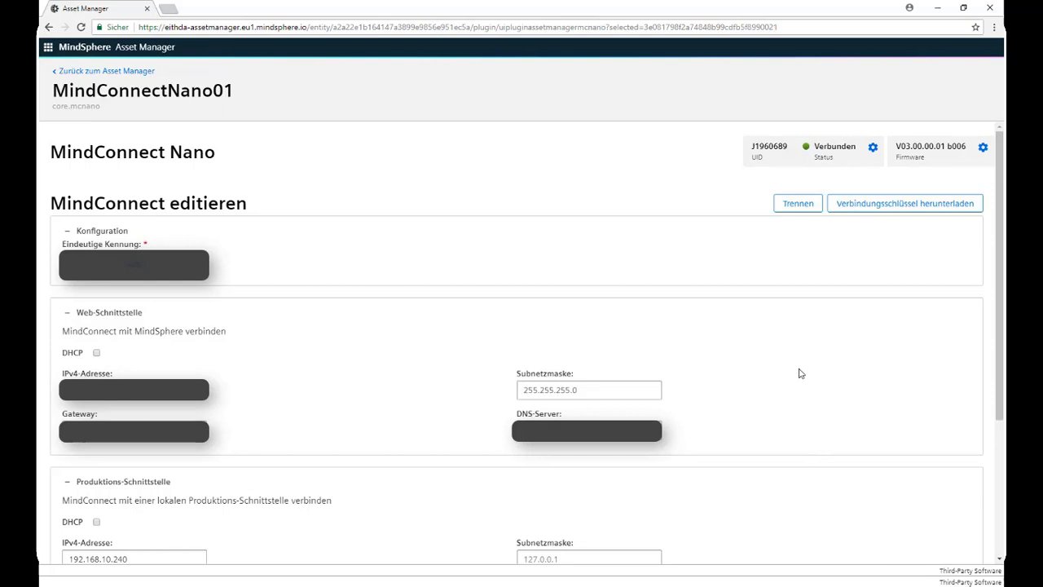
scroll(799, 373, "down", 3)
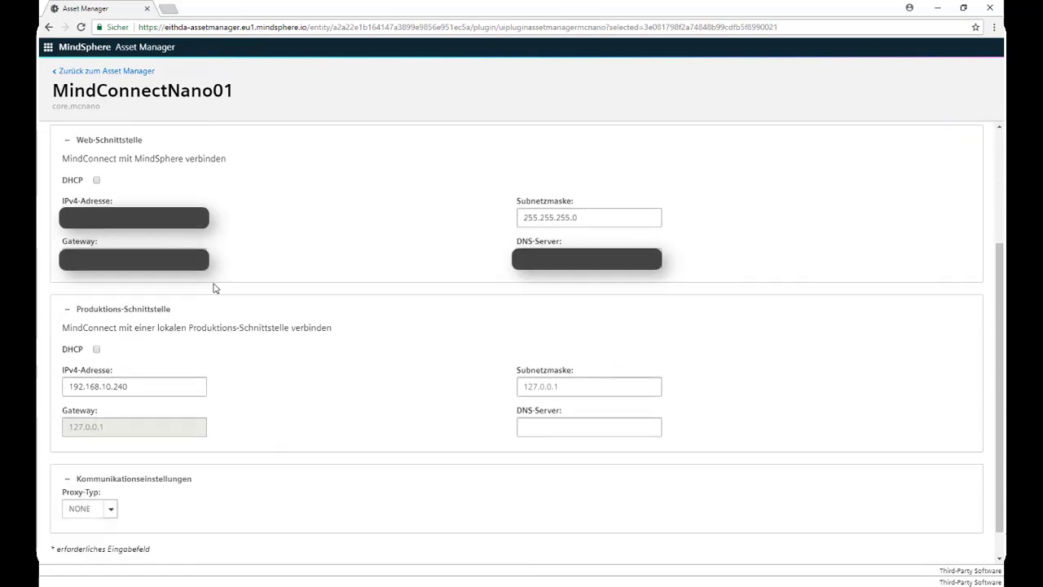
scroll(236, 231, "up", 3)
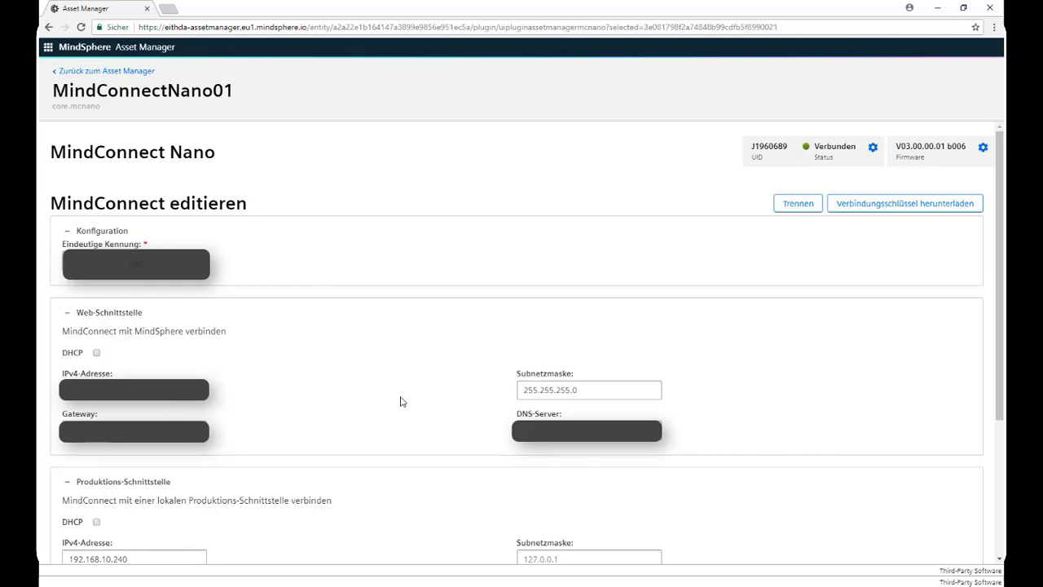
scroll(400, 401, "down", 2)
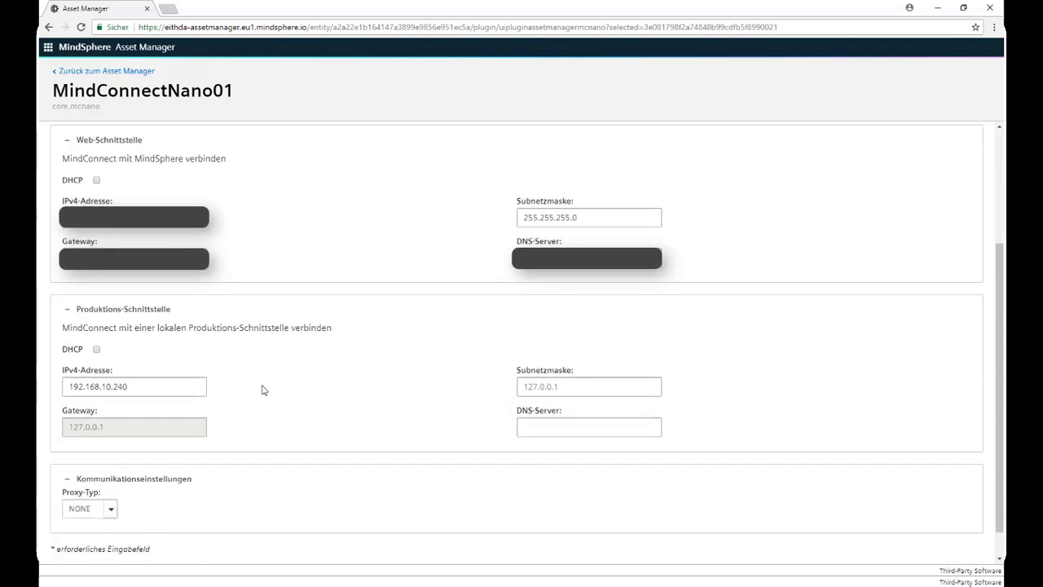
double_click(153, 388)
scroll(153, 388, "down", 1)
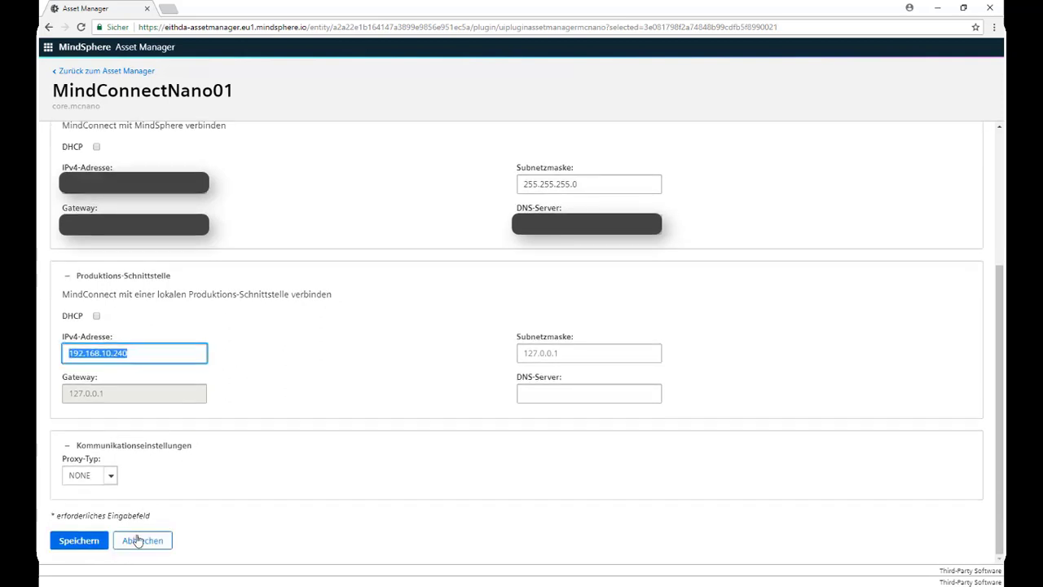
left_click(79, 541)
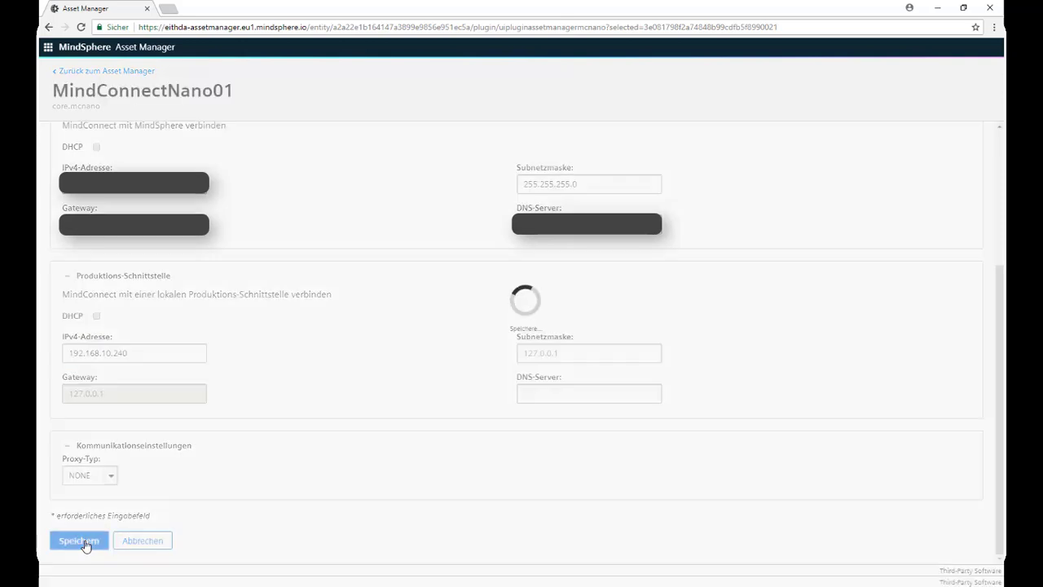
scroll(491, 379, "up", 2)
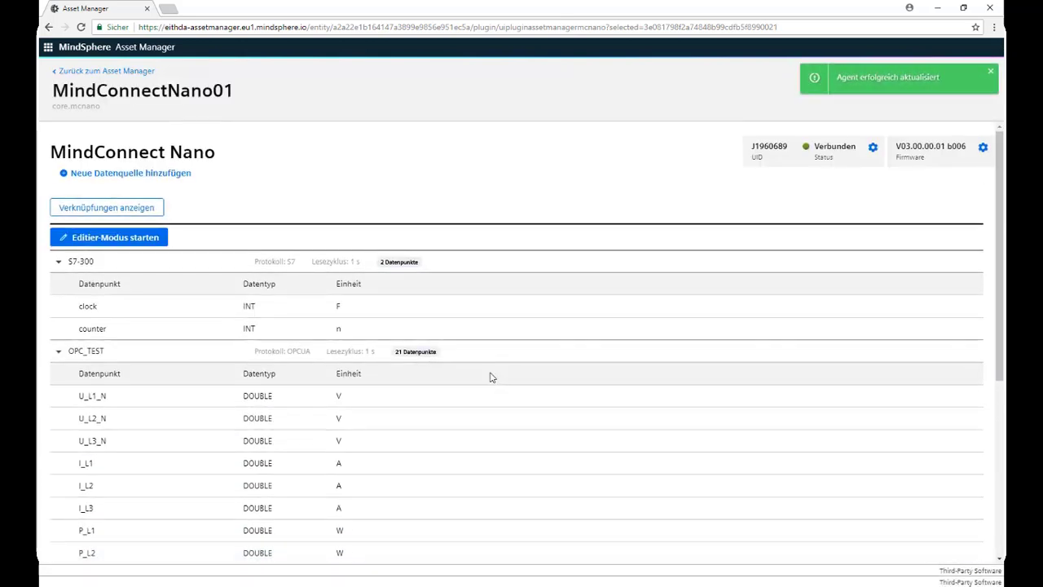
Download the agent's connection key .cfg file, keep it despite the warning, and open it.
left_click(872, 151)
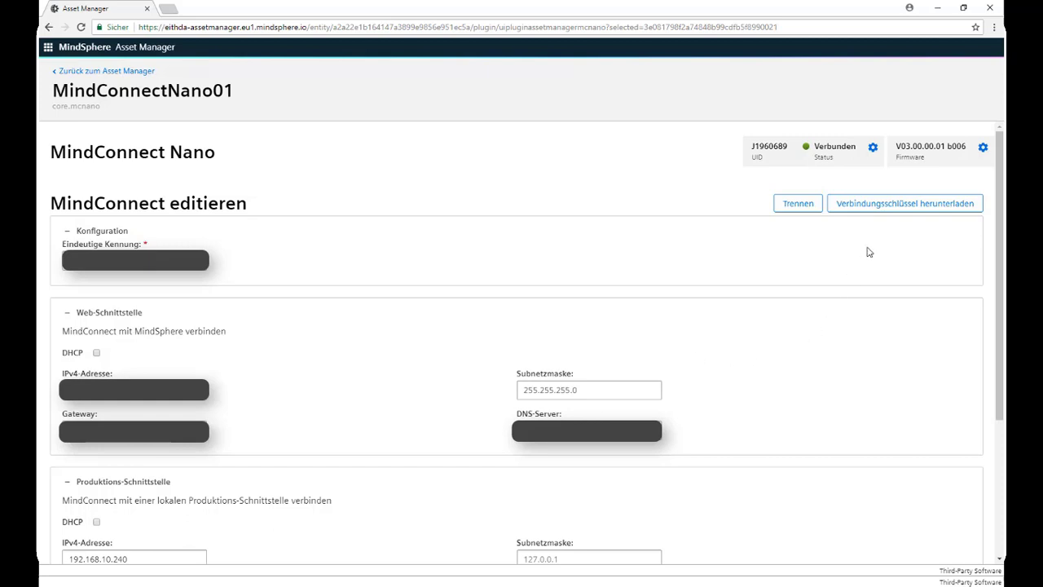
left_click(890, 205)
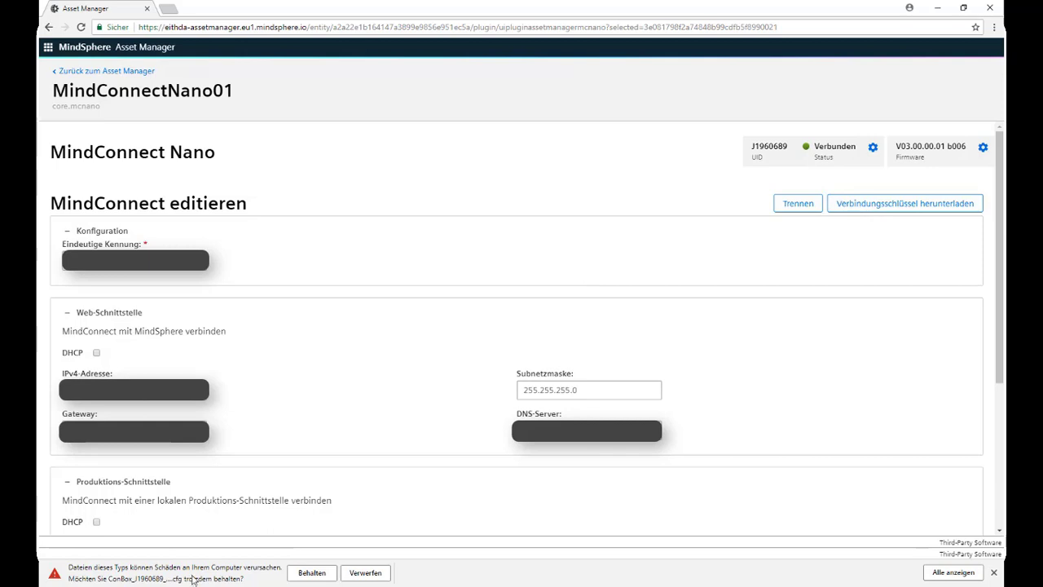
left_click(310, 573)
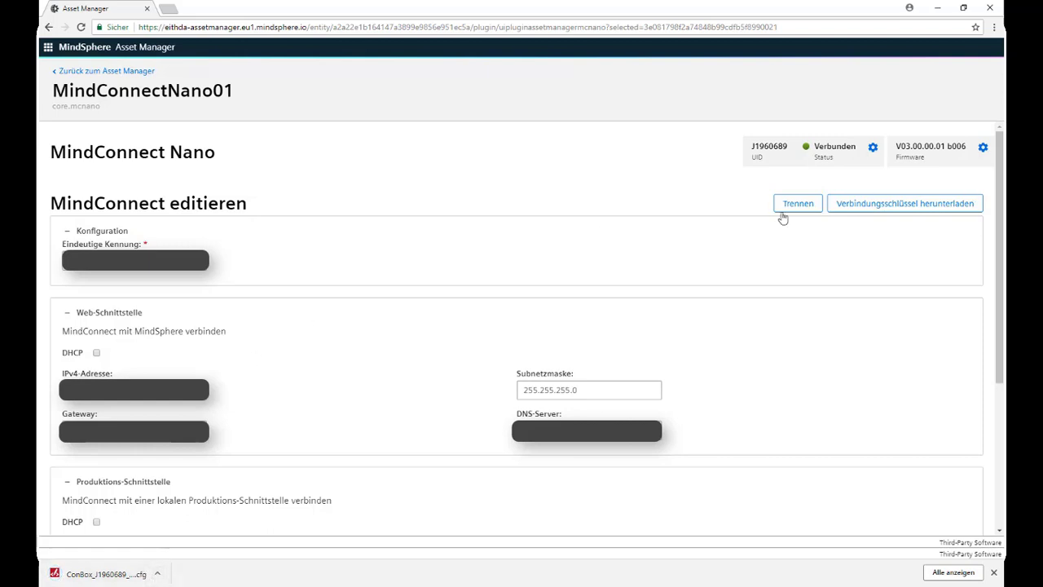
left_click(157, 575)
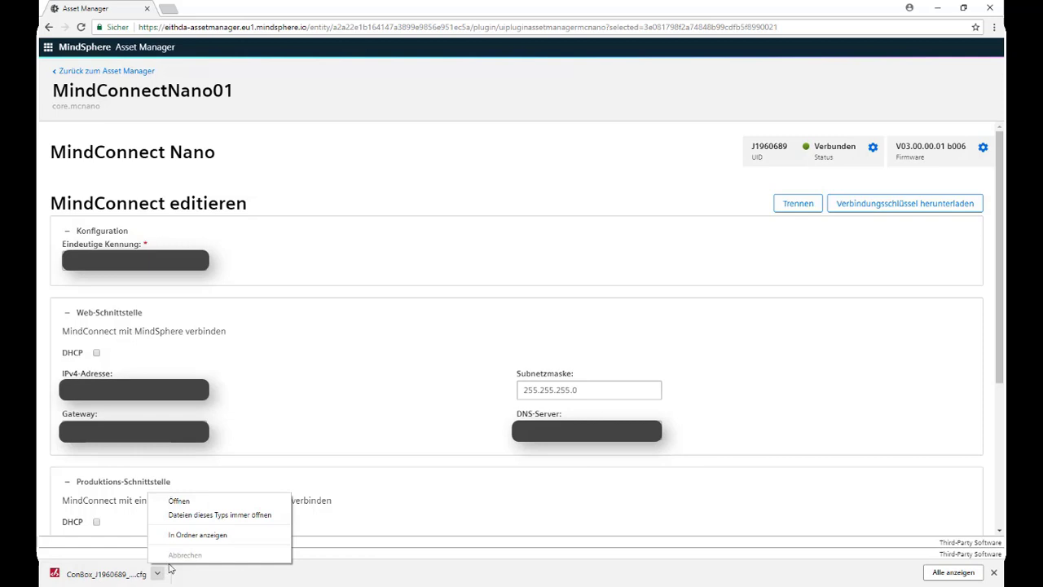
left_click(191, 503)
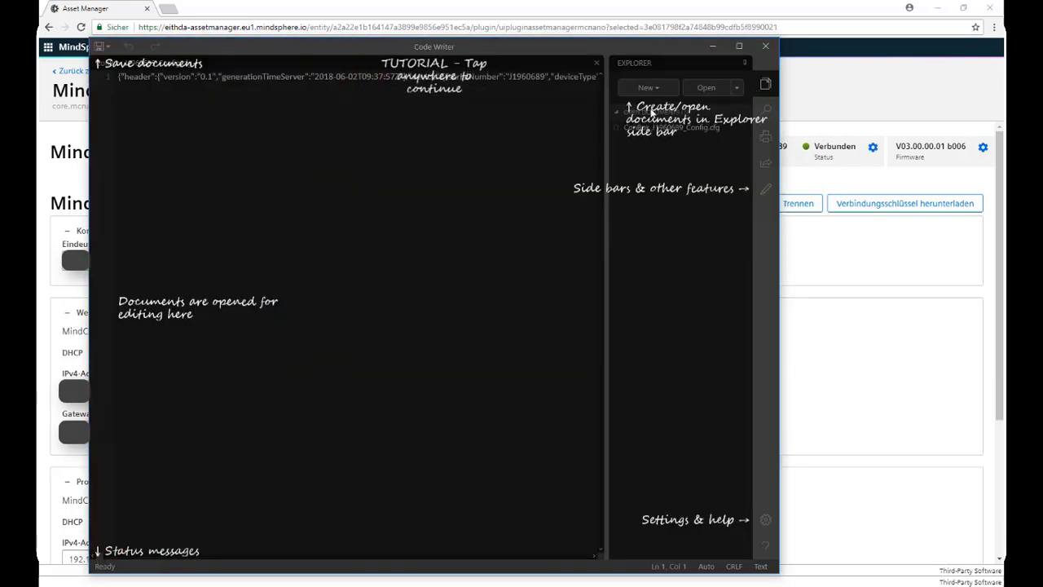
Inspect the JSON of ConBox_J1960689_Config.cfg in Code Writer, then close the editor.
left_click(266, 172)
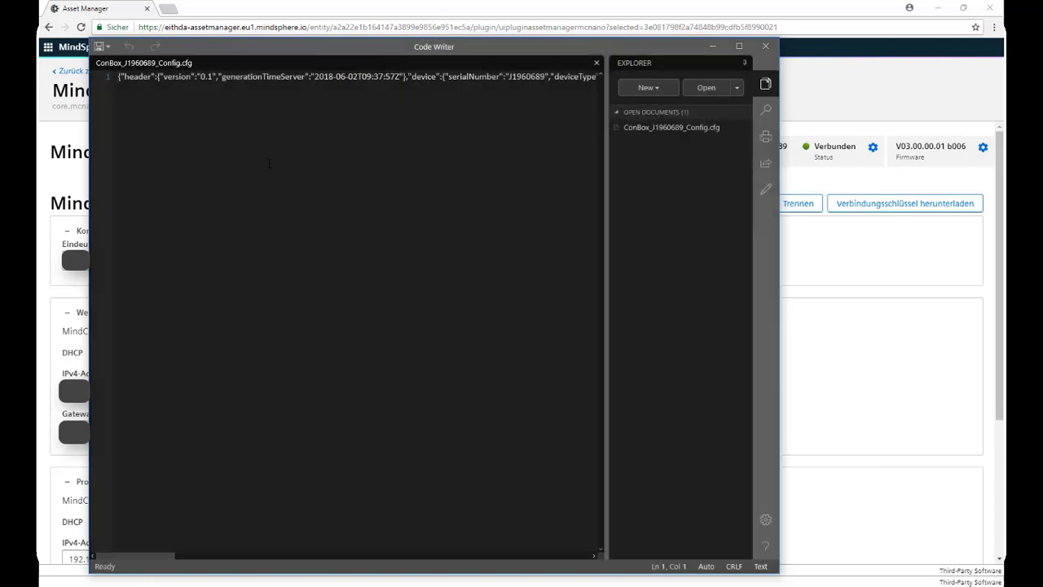
left_click_drag(150, 552, 186, 491)
left_click(765, 46)
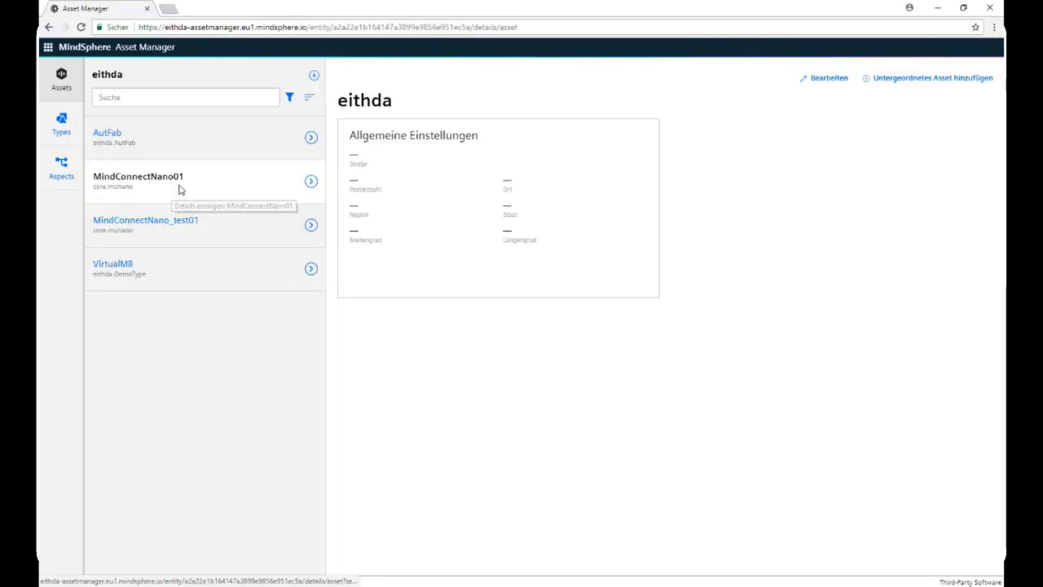
Return to MindConnectNano01's MindConnect page and collapse the S7-300 and OPC_TEST tables.
left_click(180, 189)
left_click(537, 221)
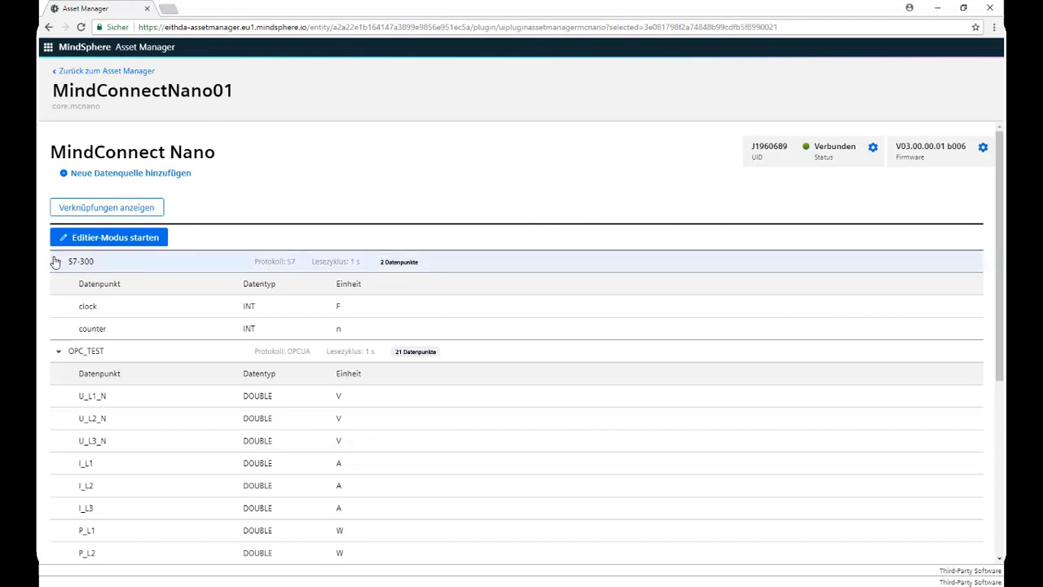
left_click(128, 260)
left_click(138, 282)
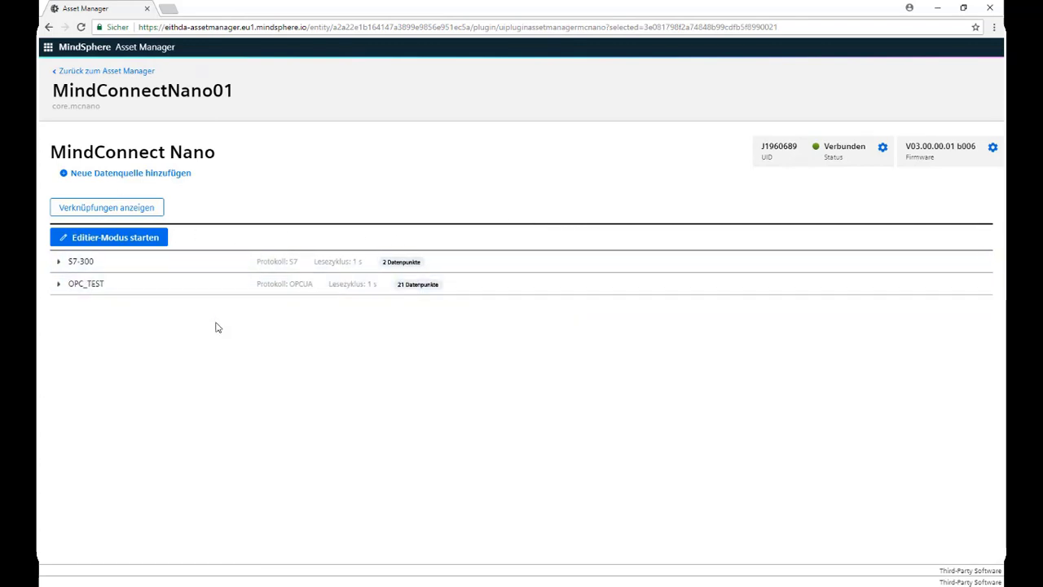
Look at the new-data-source protocol list, then open OPC_TEST's settings (OPCUA, 1 s, OPC.SimaticNET.S7).
left_click(124, 174)
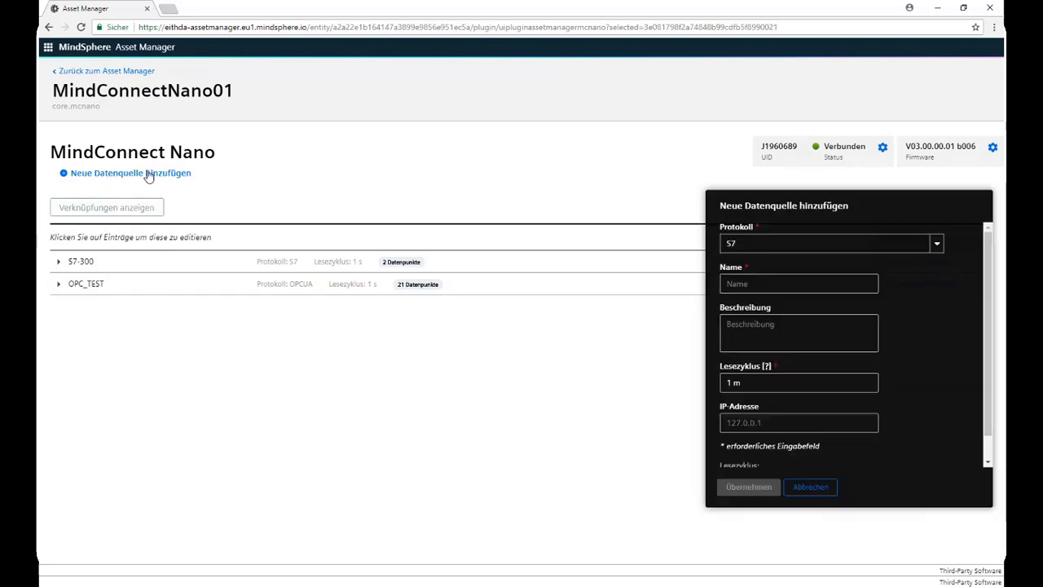
left_click(888, 245)
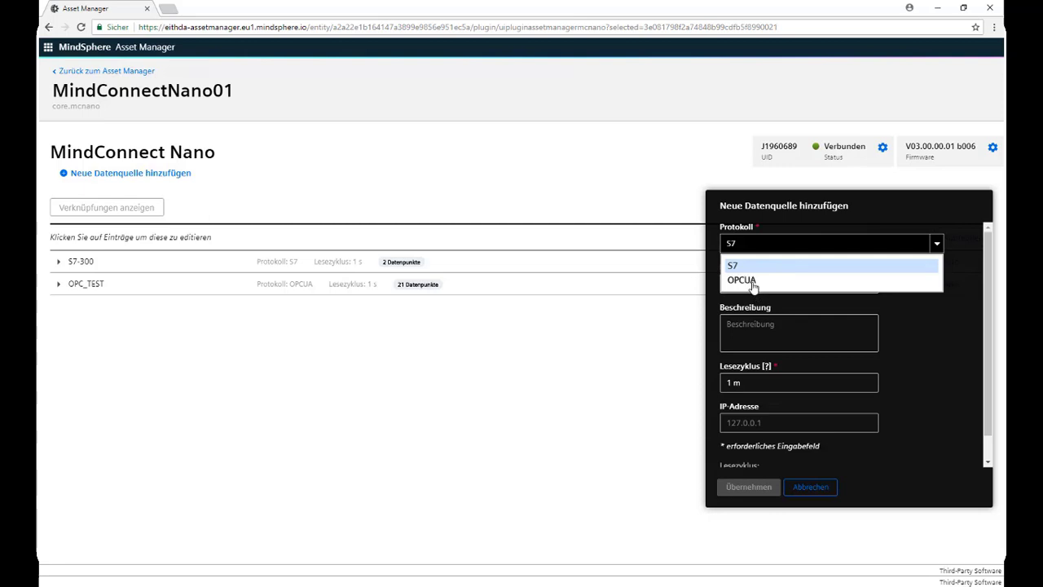
left_click(91, 284)
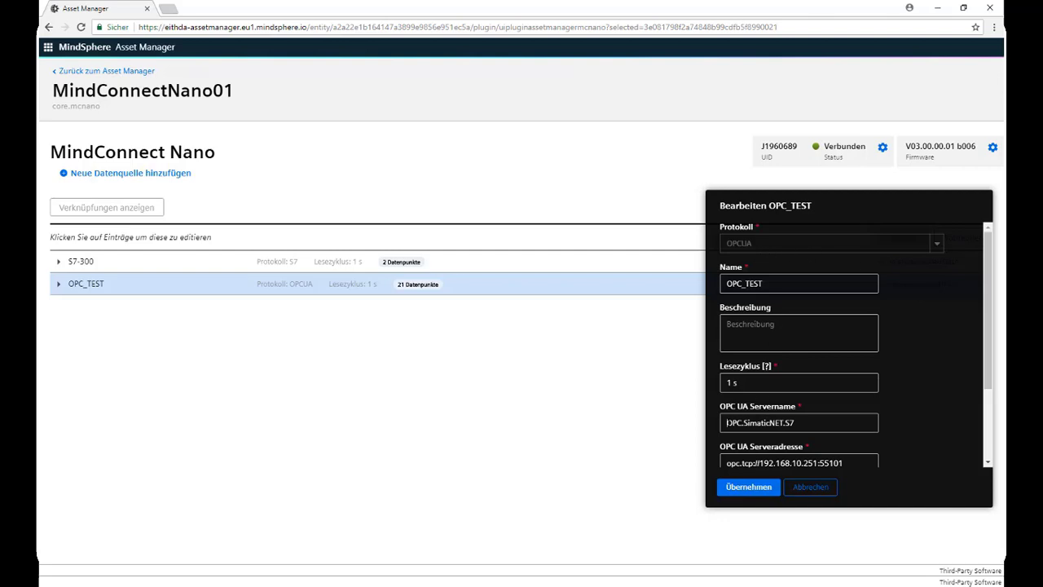
Highlight OPC_TEST's server name, port 55101 and IP address, then cancel without changes.
left_click_drag(726, 422, 814, 423)
left_click(824, 424)
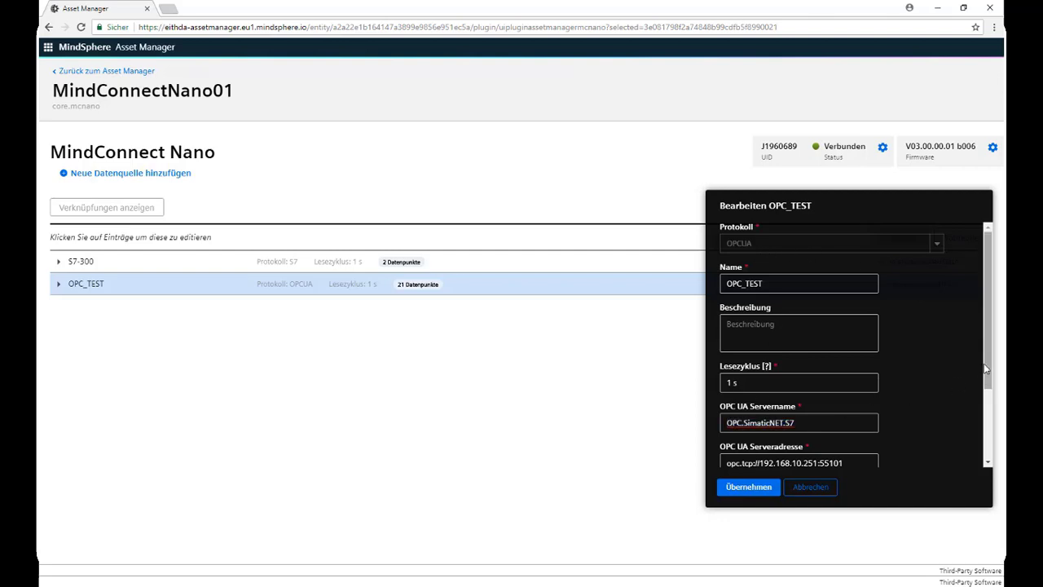
scroll(944, 388, "down", 1)
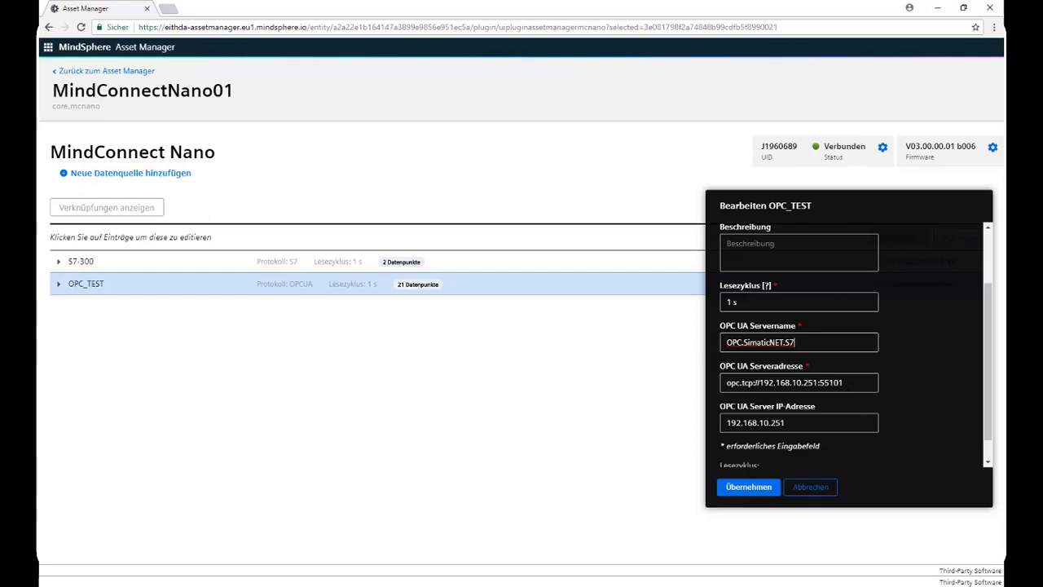
left_click_drag(843, 382, 820, 382)
left_click_drag(787, 422, 717, 422)
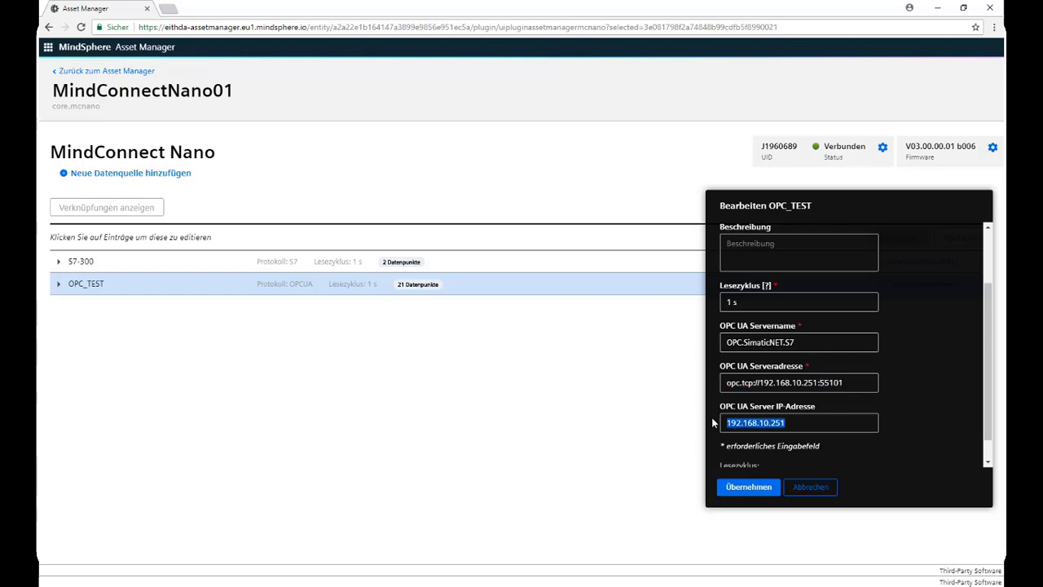
left_click_drag(988, 412, 989, 363)
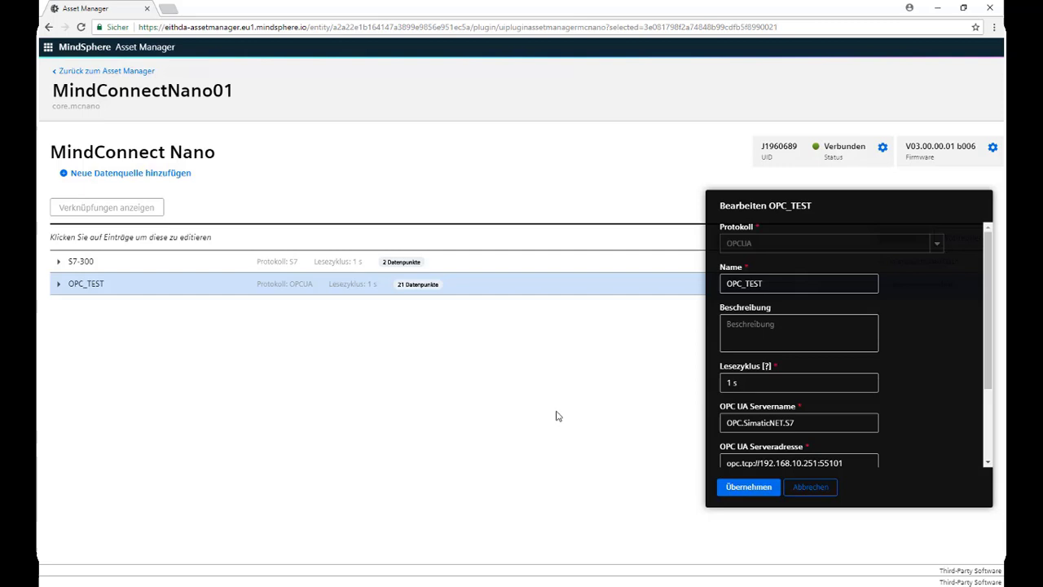
left_click(810, 489)
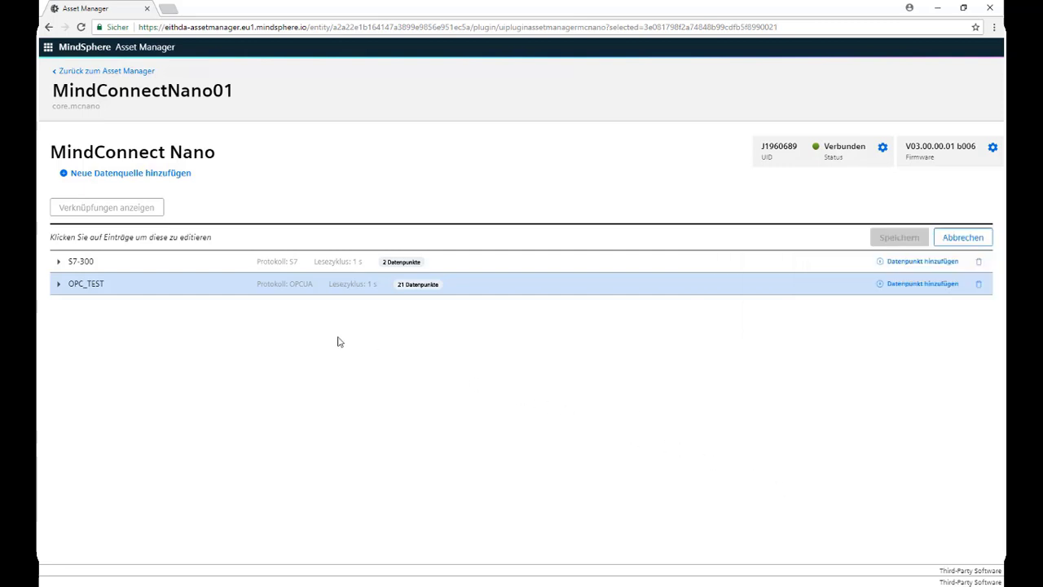
Expand OPC_TEST's 21 data points, walk through and discard a new data point, then open U_L1_N.
left_click(58, 284)
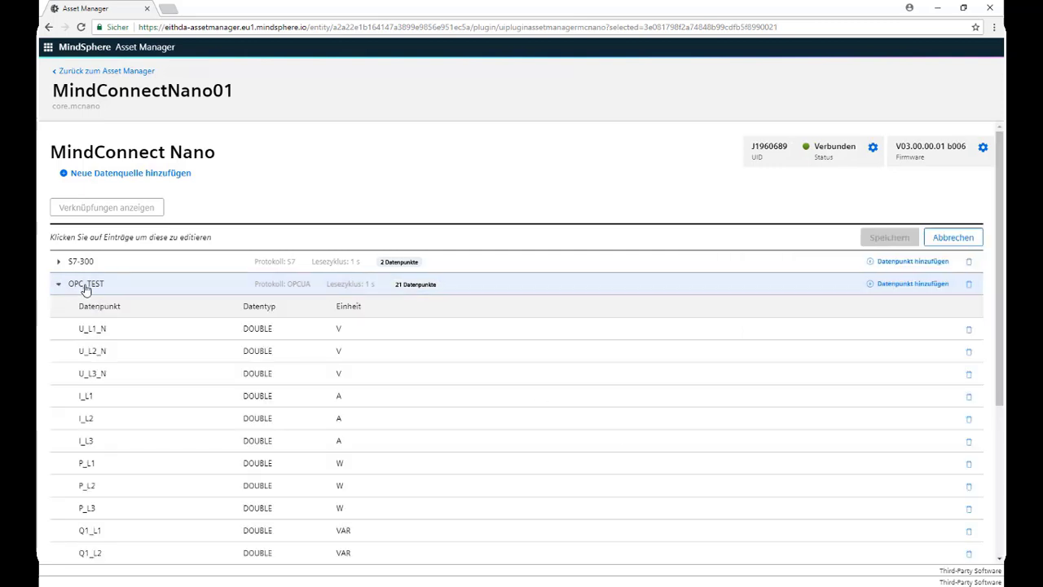
left_click(899, 285)
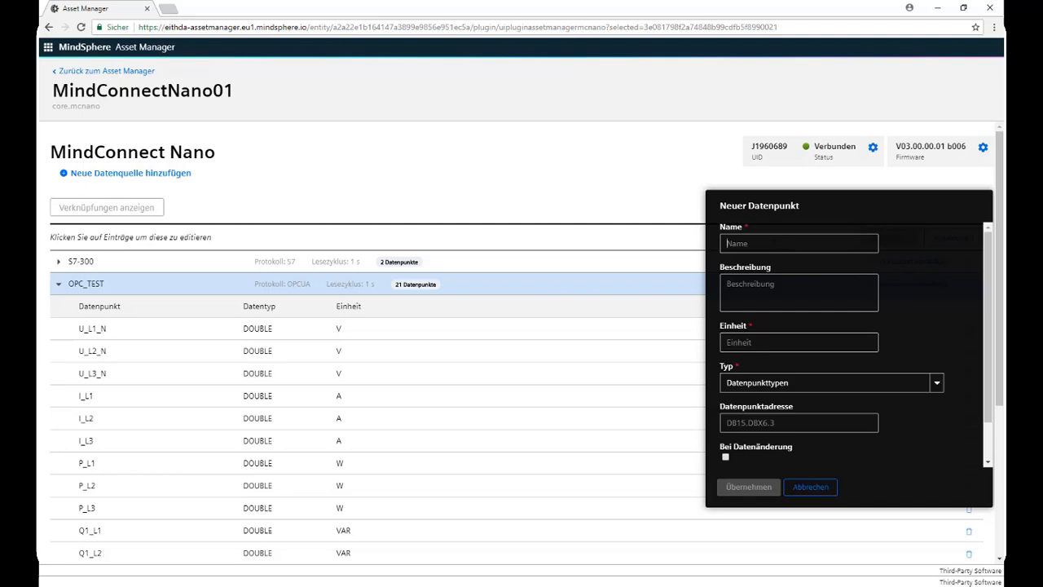
left_click(734, 286)
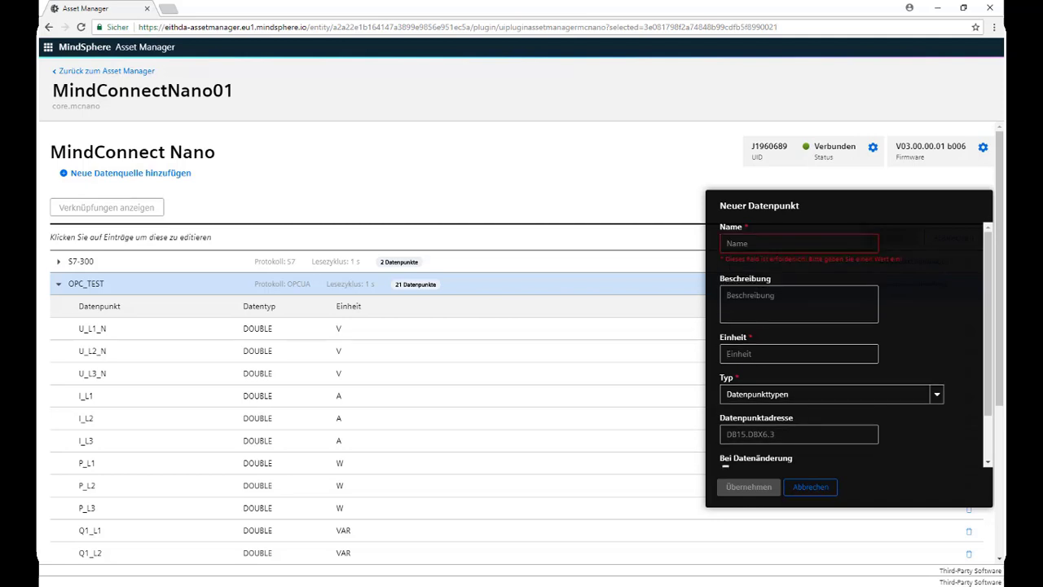
left_click(841, 394)
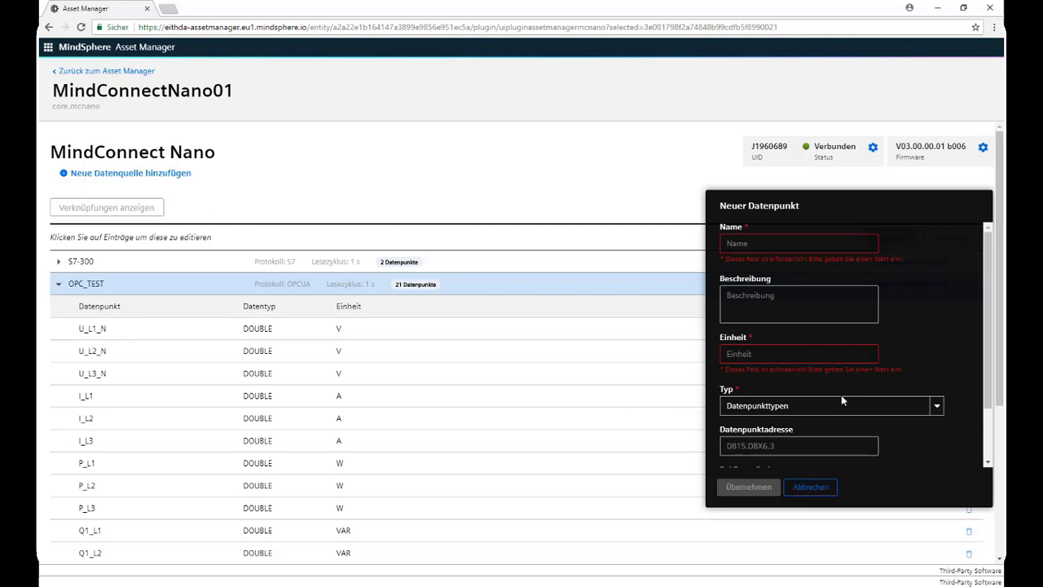
left_click(833, 409)
left_click(833, 409)
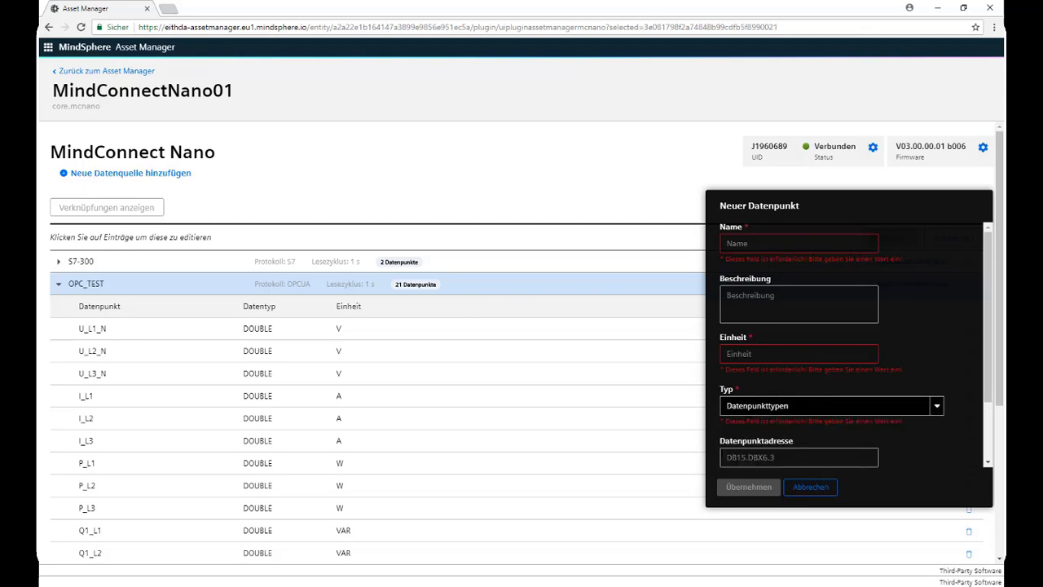
left_click(815, 487)
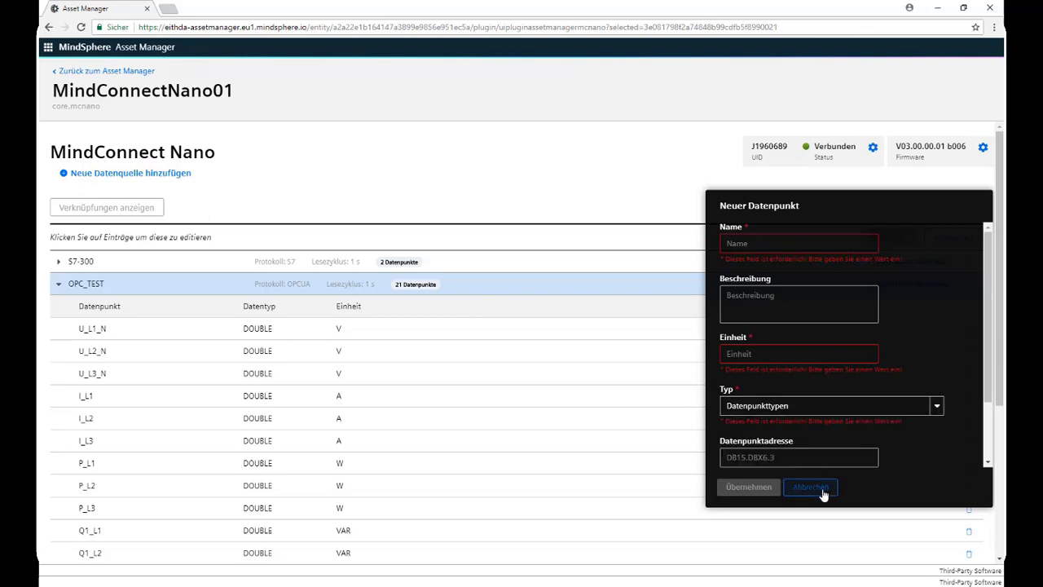
left_click(93, 334)
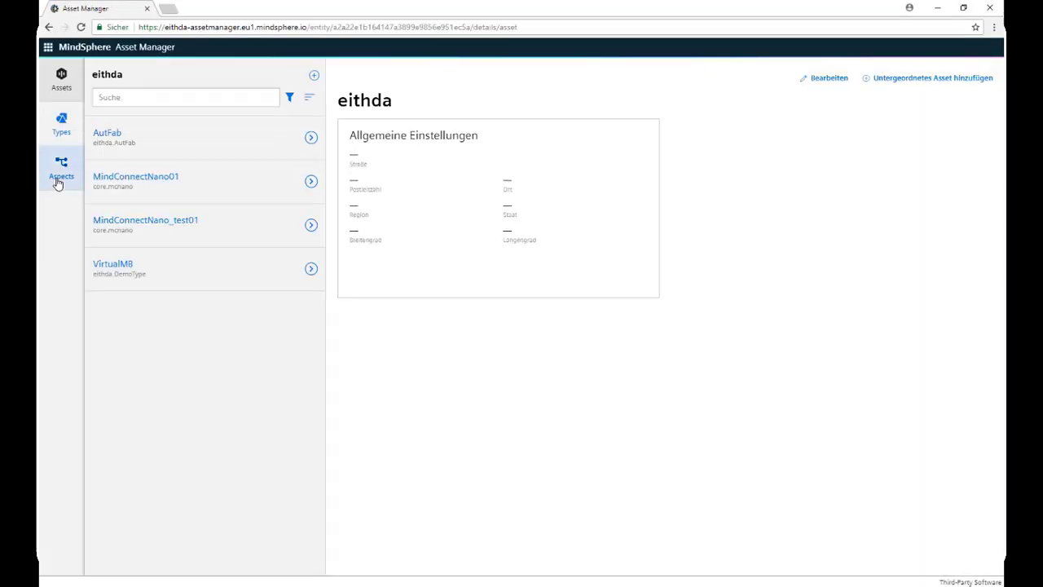
Show the aspect types and open the new aspect type form at its ID field.
left_click(58, 181)
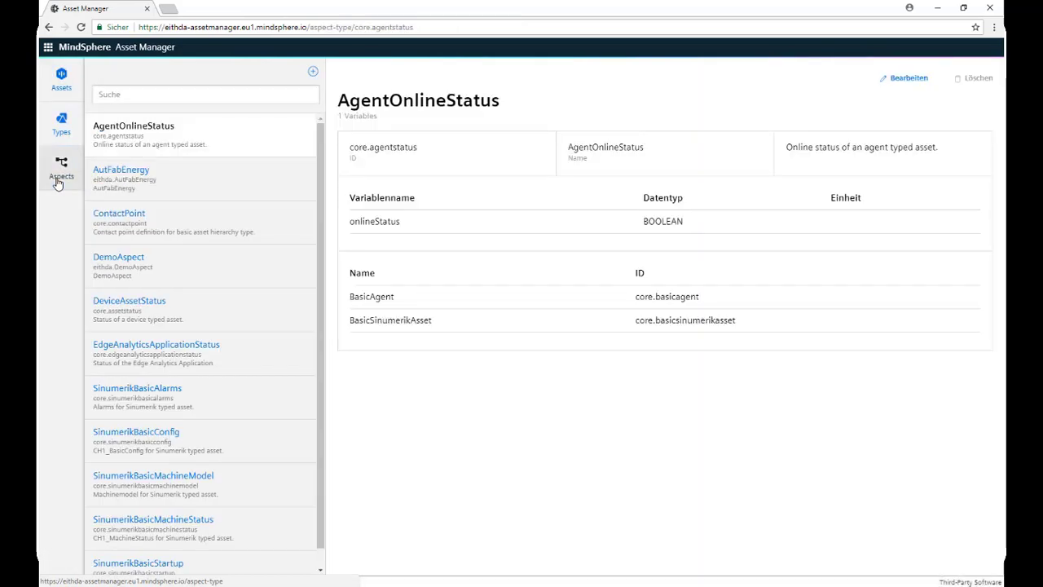
left_click(312, 72)
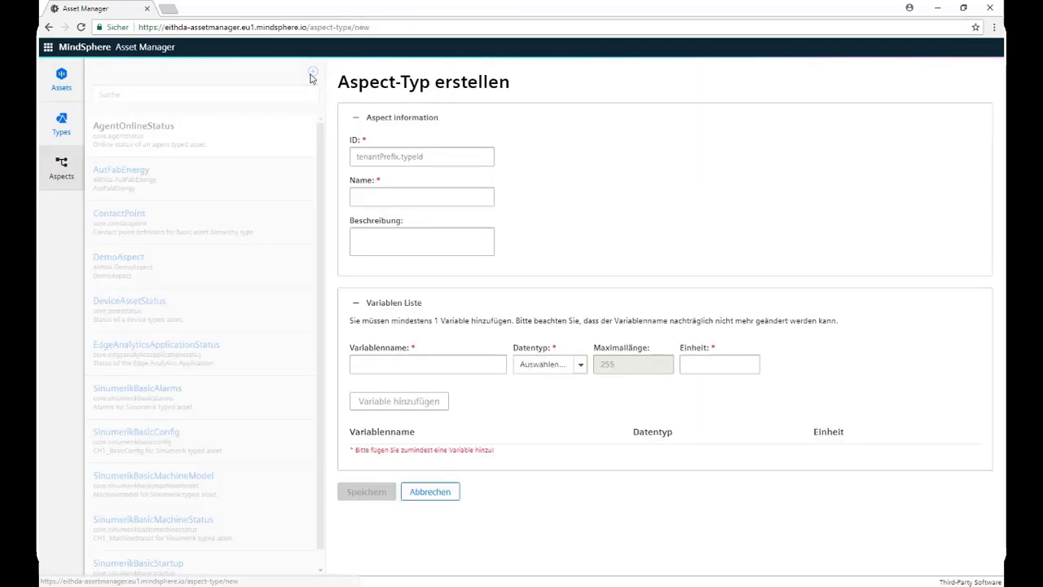
left_click(374, 156)
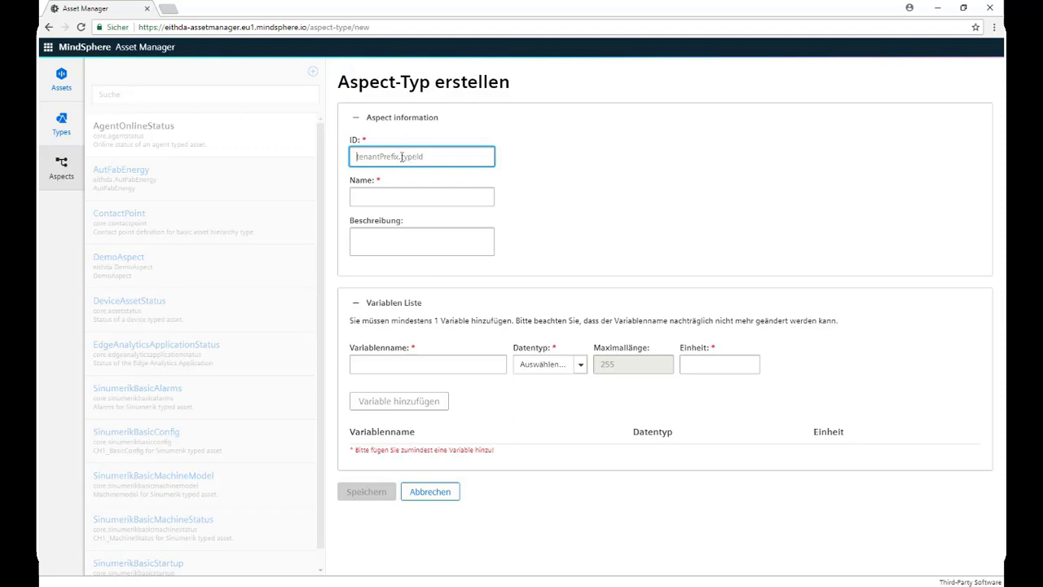
Review the variables of the AutFabEnergy aspect.
left_click(174, 26)
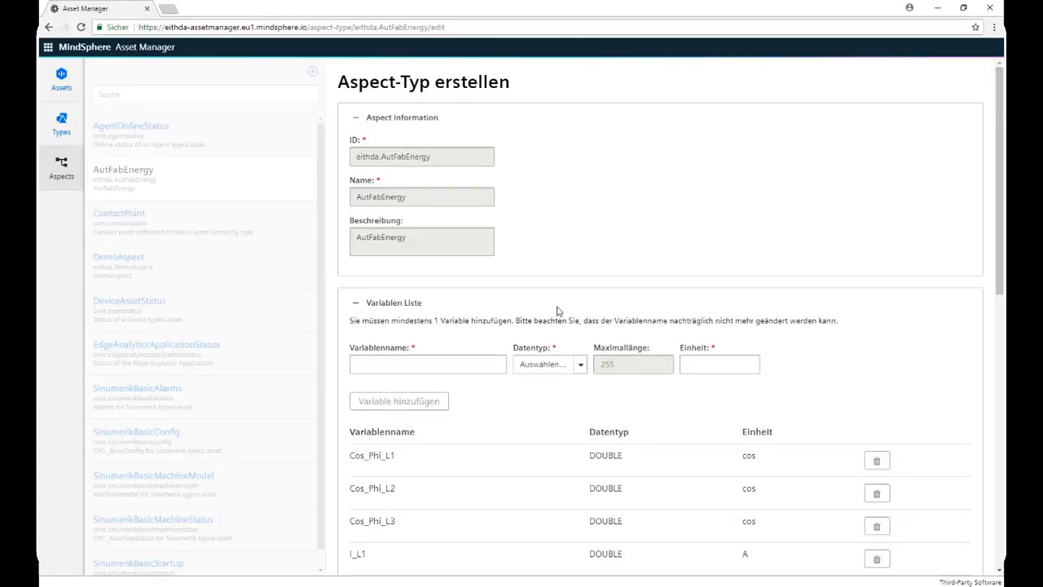
scroll(559, 311, "down", 2)
scroll(558, 311, "up", 1)
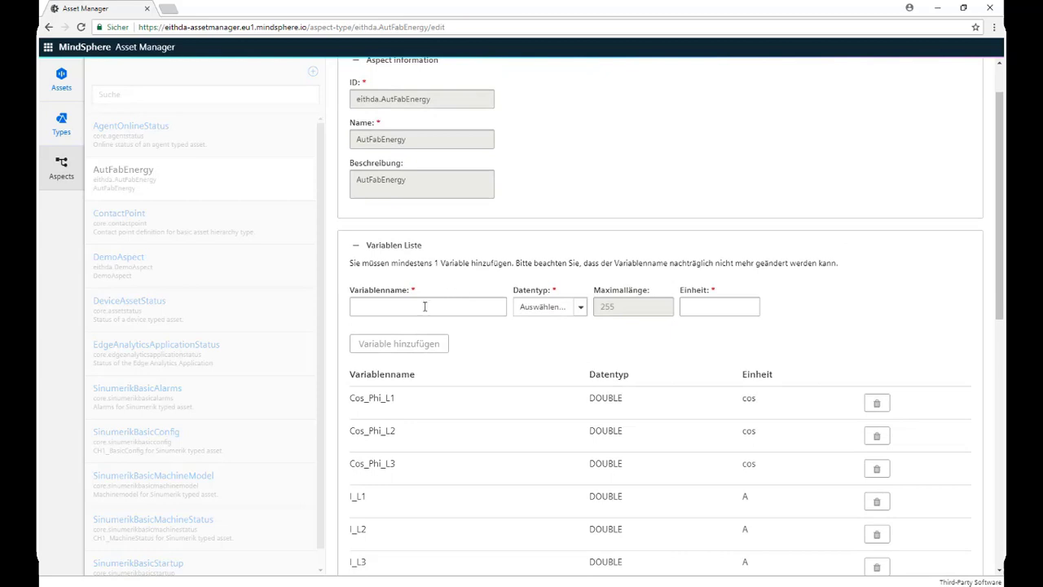
scroll(447, 369, "down", 2)
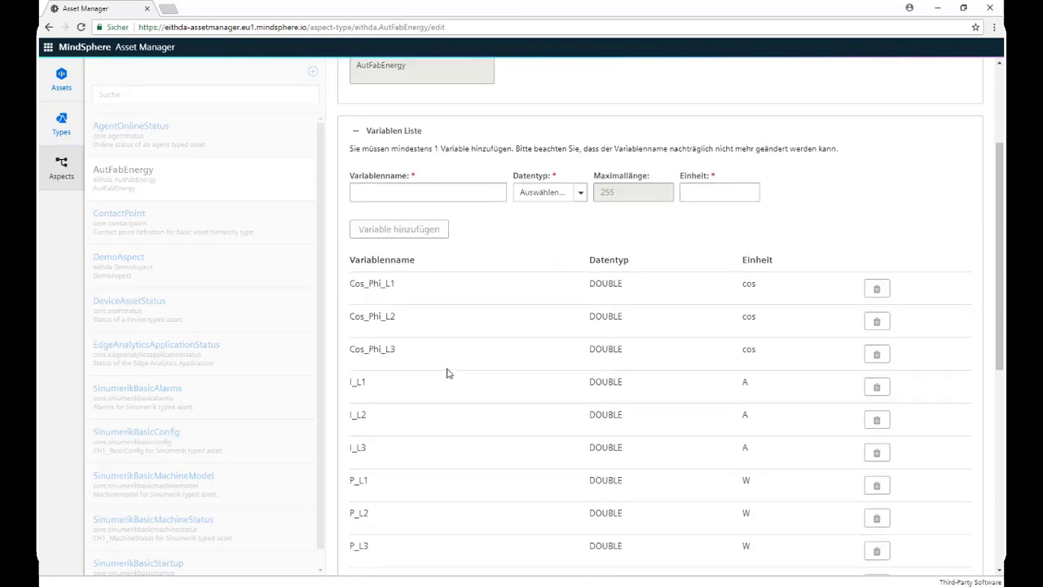
scroll(447, 372, "down", 2)
scroll(447, 372, "down", 2)
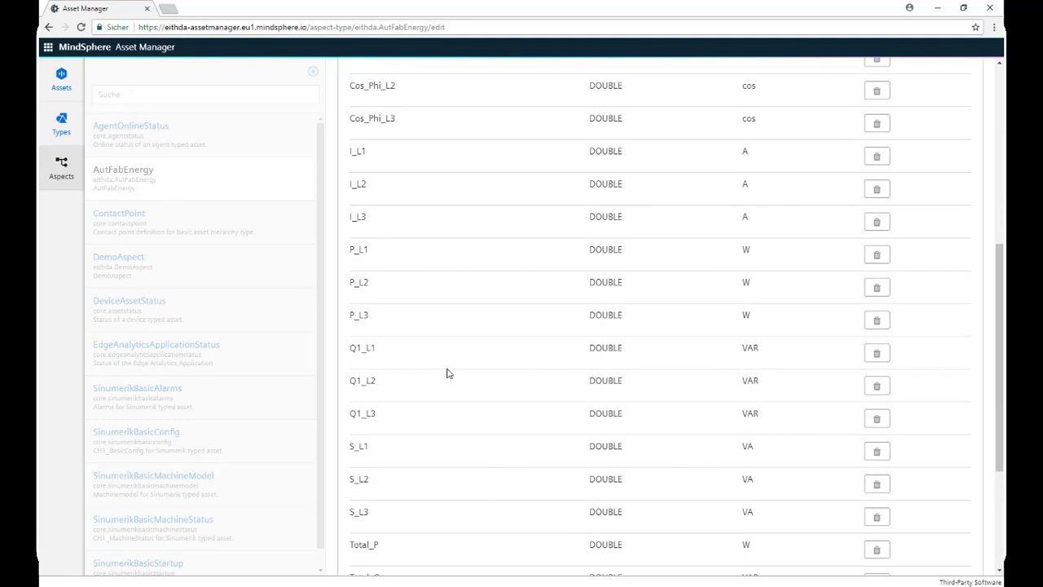
scroll(446, 373, "down", 3)
scroll(446, 372, "up", 5)
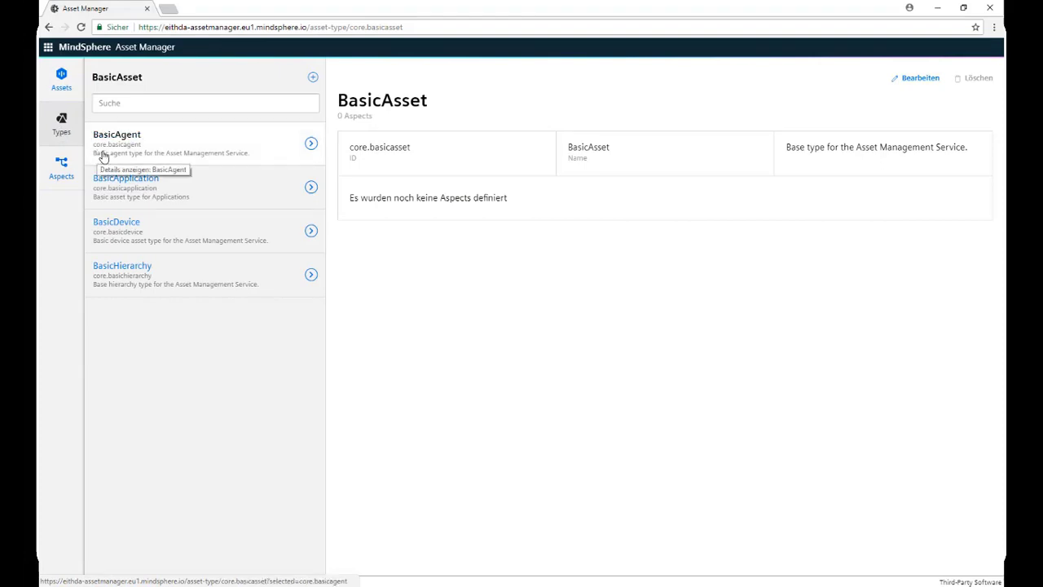
Start a new asset type under BasicDevice named 'typ' and review the attachable aspects.
left_click(176, 241)
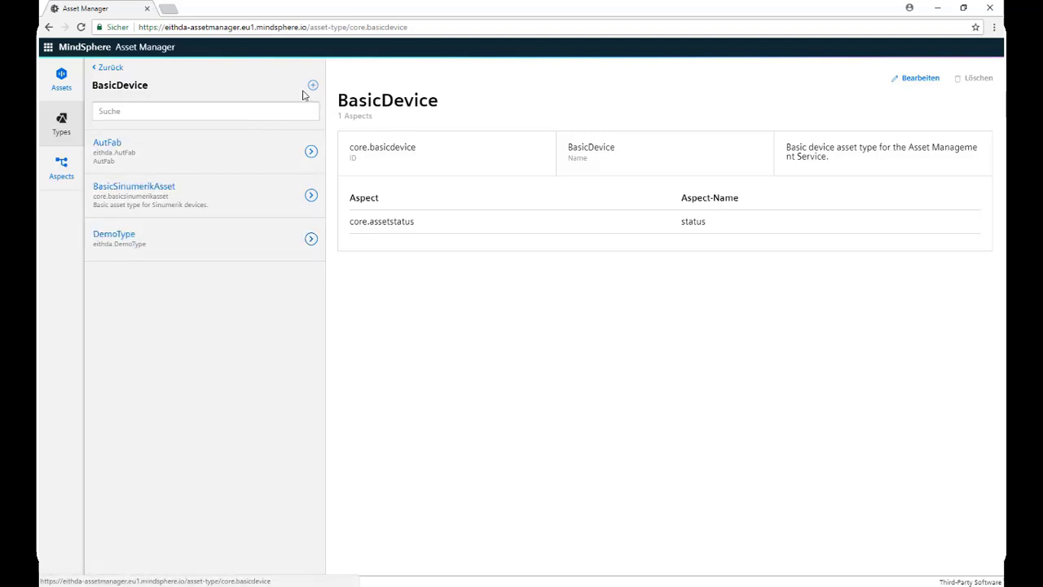
left_click(313, 85)
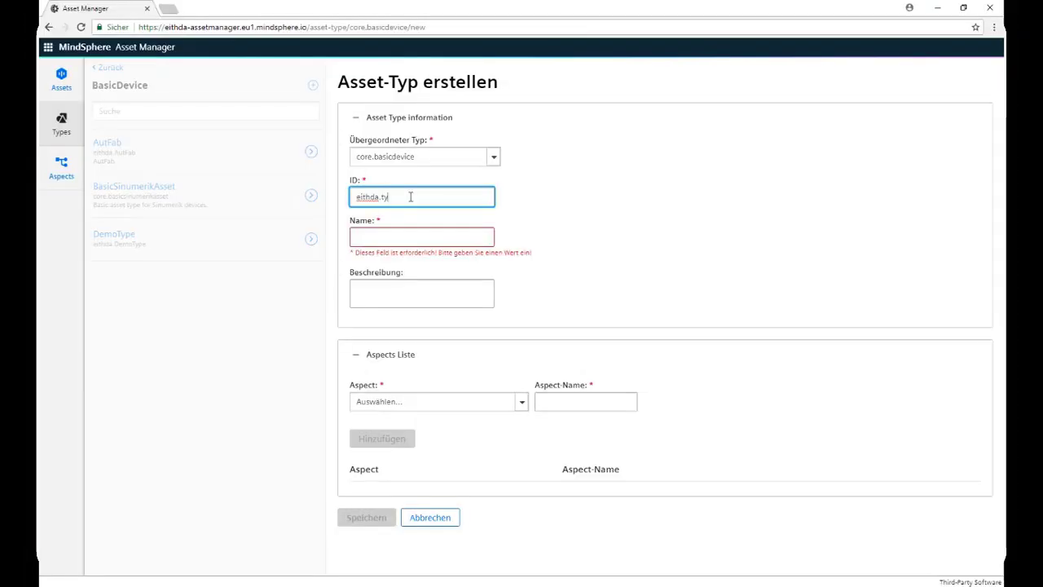
left_click(379, 235)
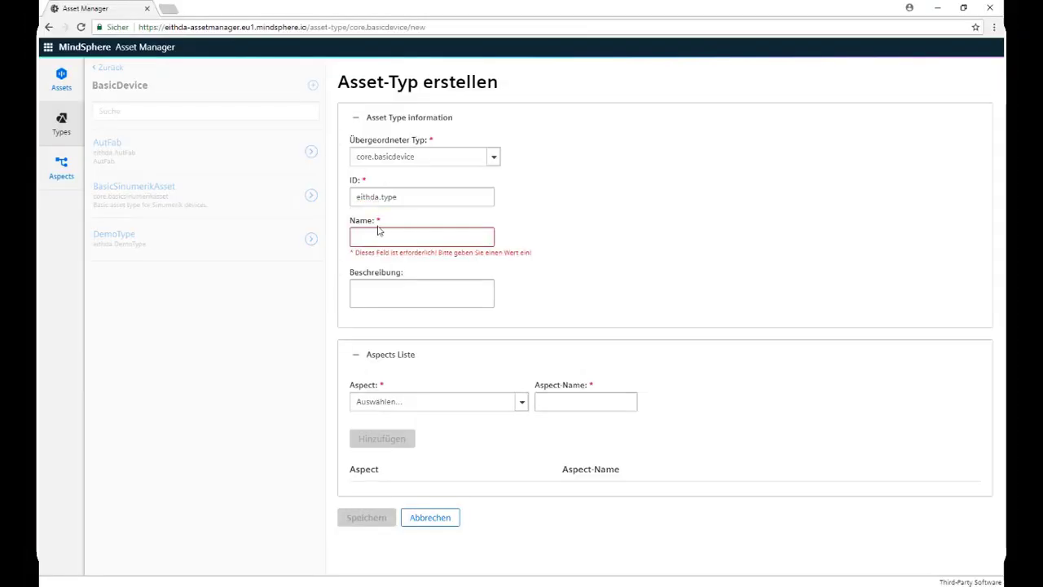
type("t")
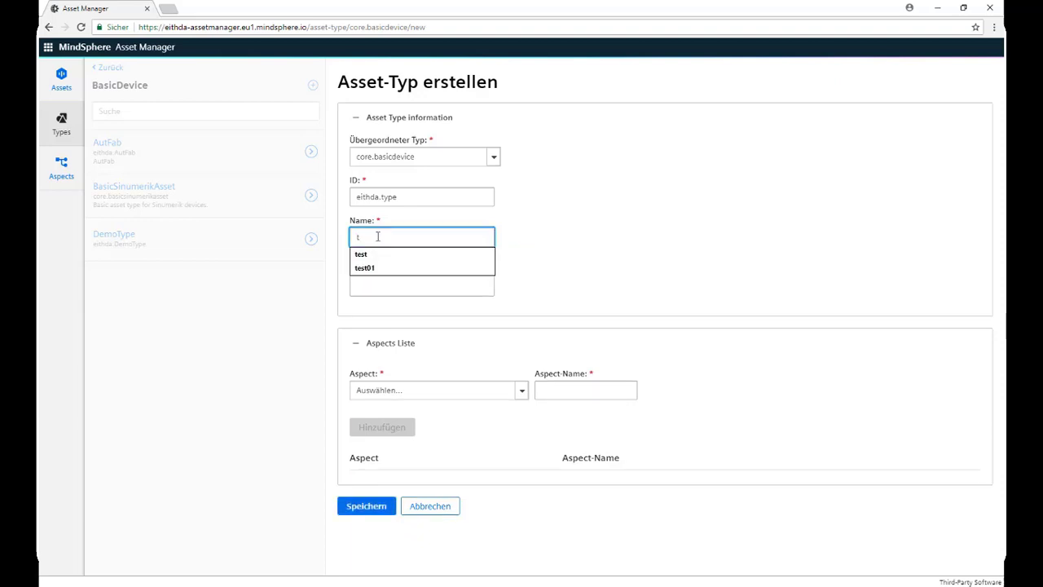
type("ype")
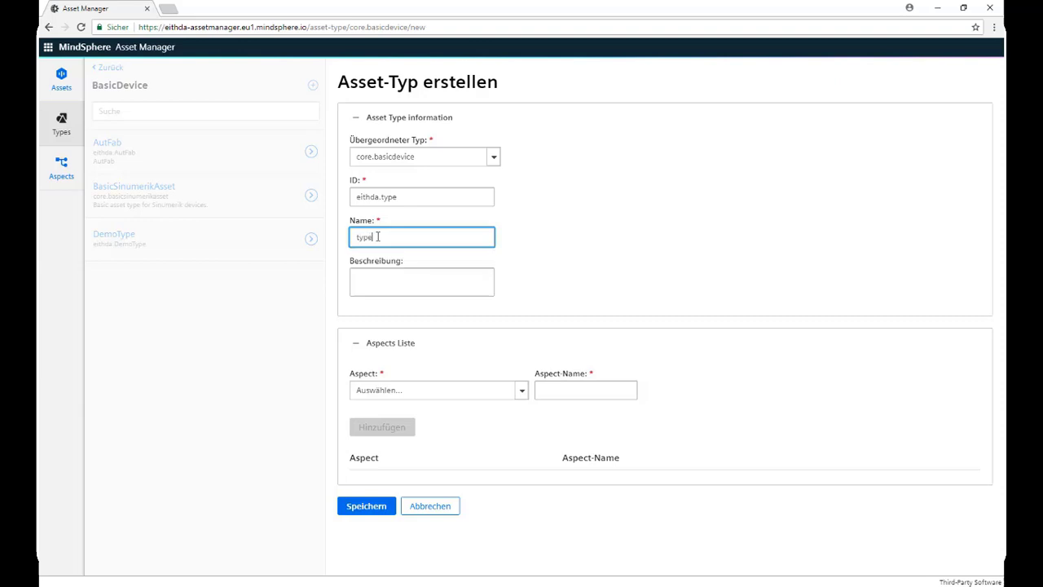
left_click(501, 399)
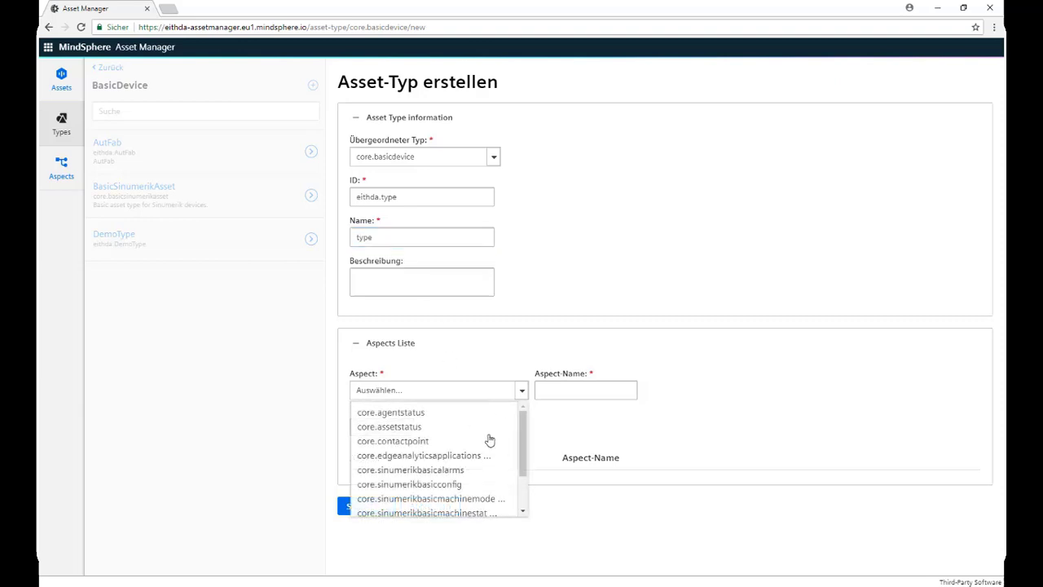
scroll(489, 437, "down", 3)
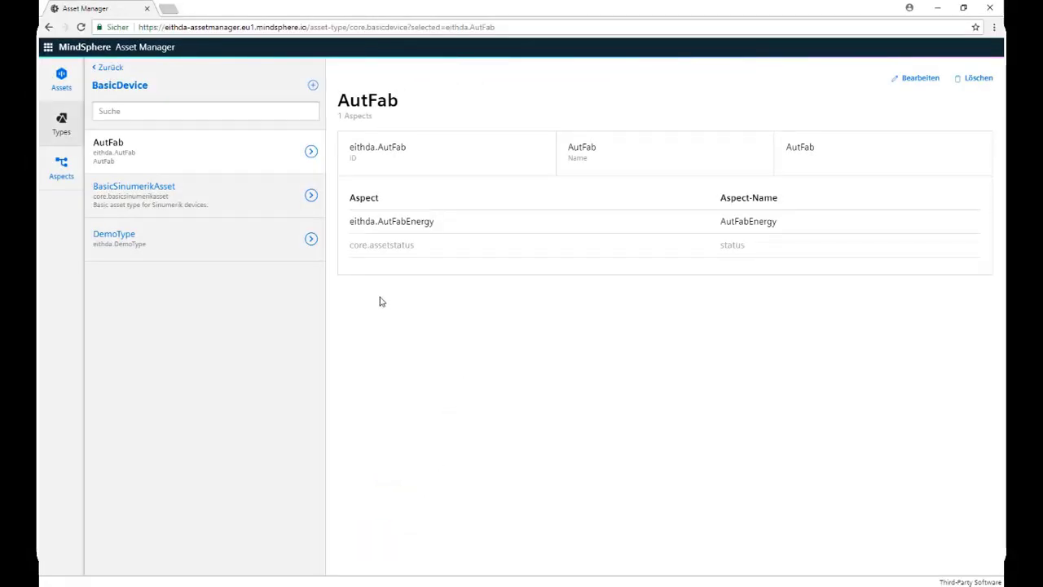
Begin a new asset of type AutFab in Assets, then cancel it.
left_click(65, 87)
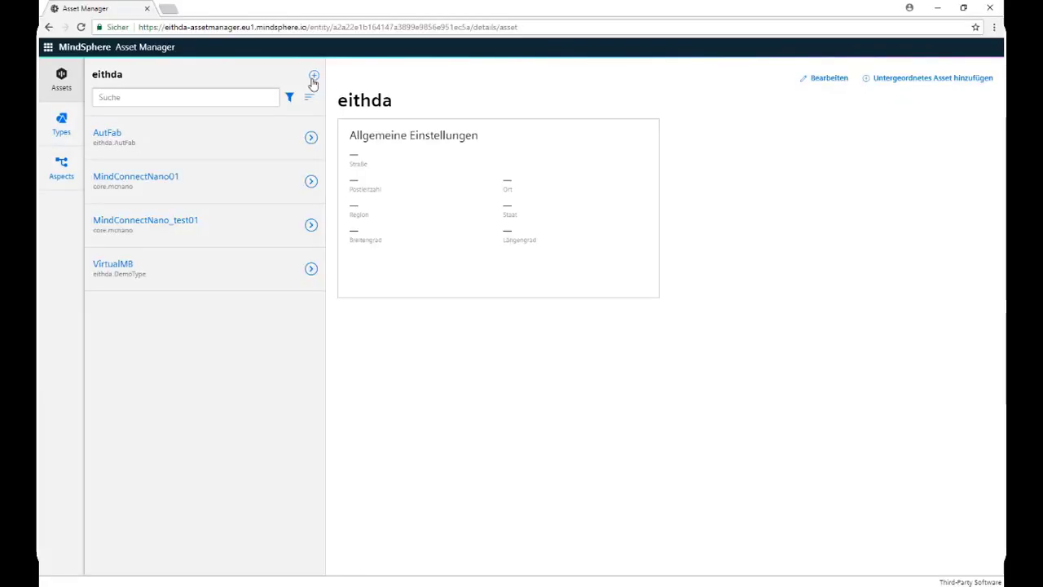
left_click(313, 77)
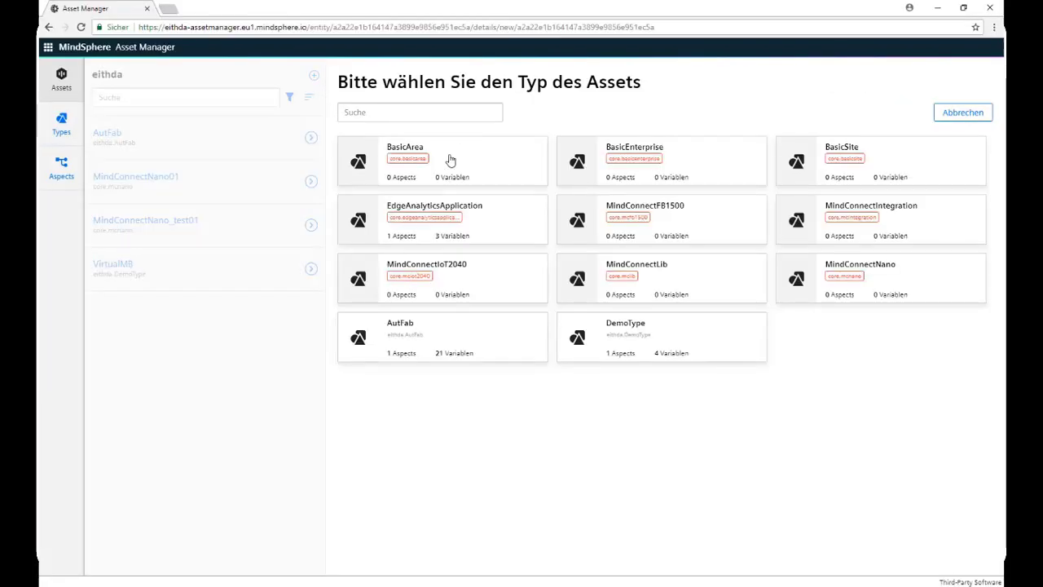
left_click(426, 337)
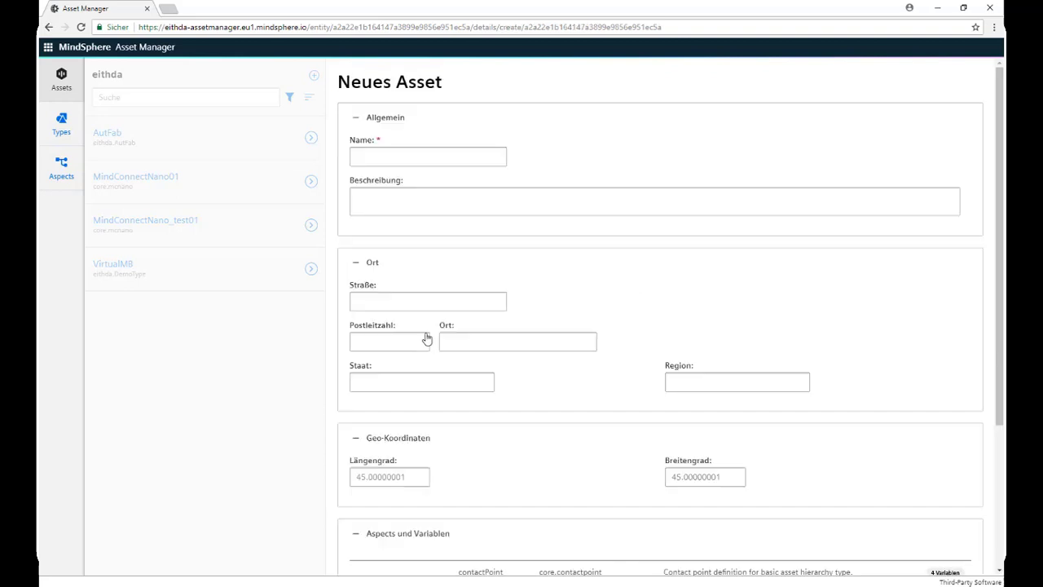
left_click(393, 161)
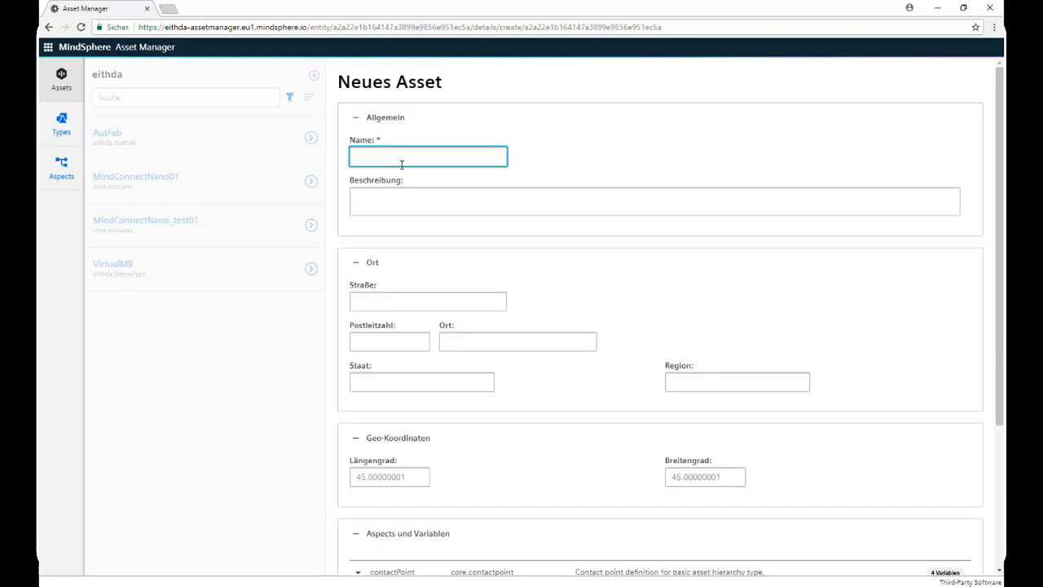
scroll(415, 253, "down", 3)
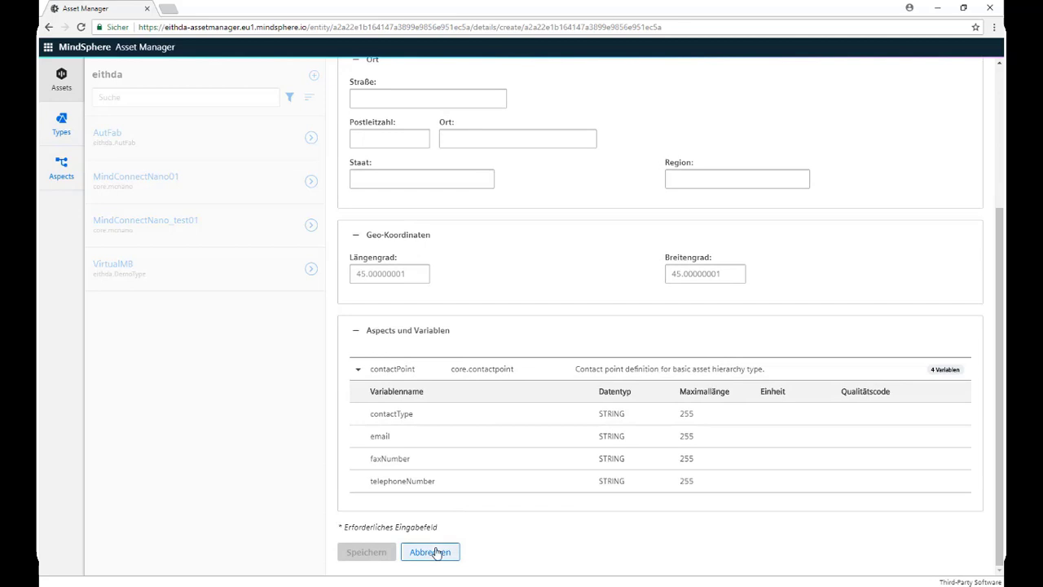
left_click(436, 553)
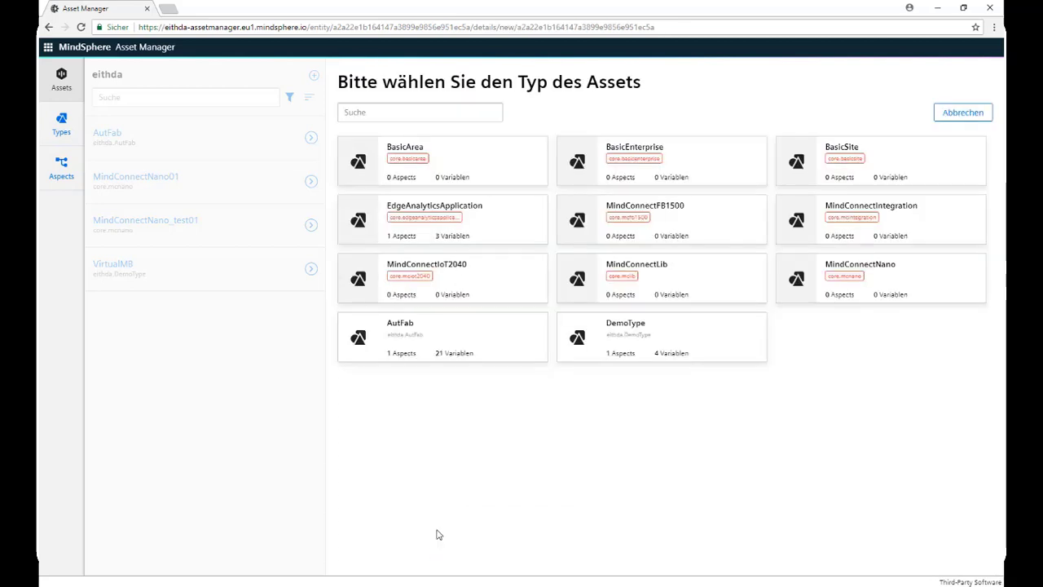
left_click(963, 113)
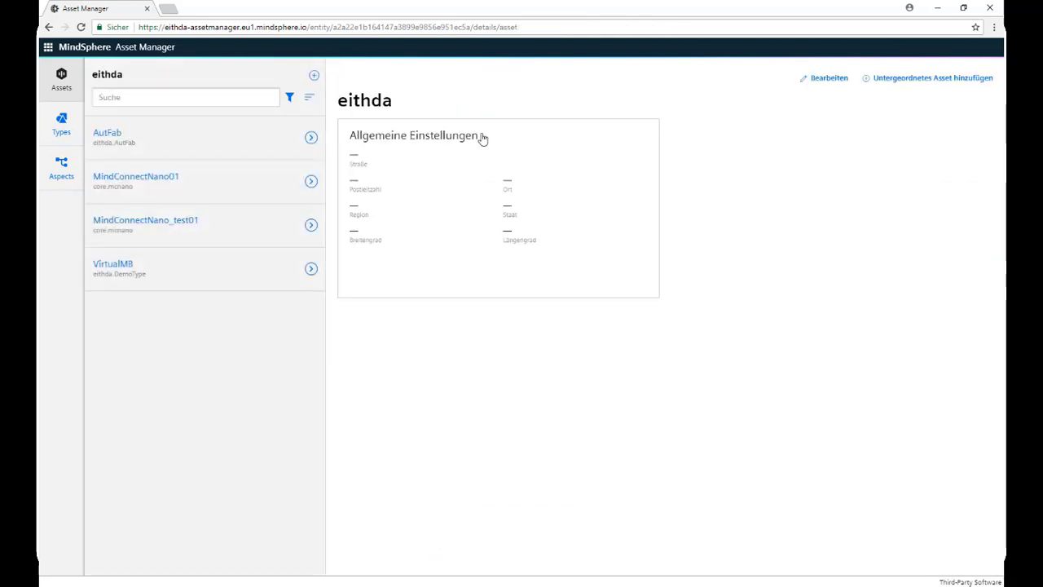
Open the AutFab asset in edit mode and review its AutFabEnergy variables.
left_click(157, 142)
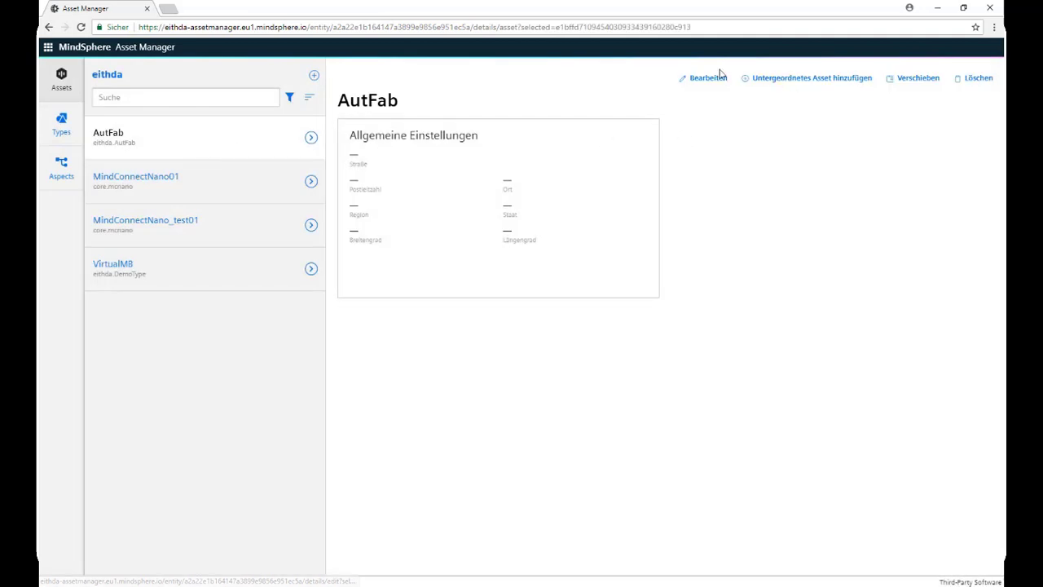
left_click(694, 79)
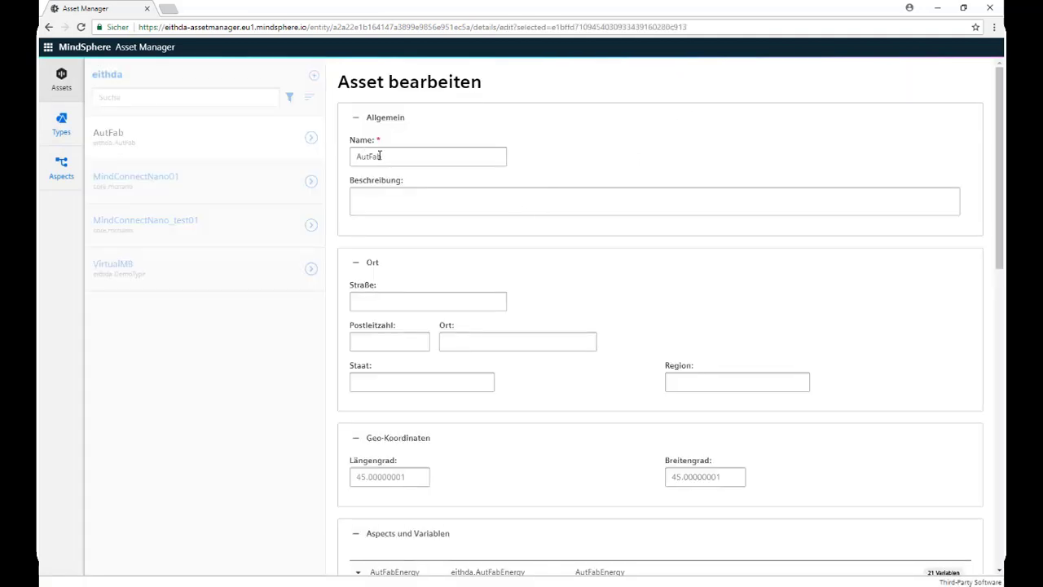
scroll(400, 182, "down", 5)
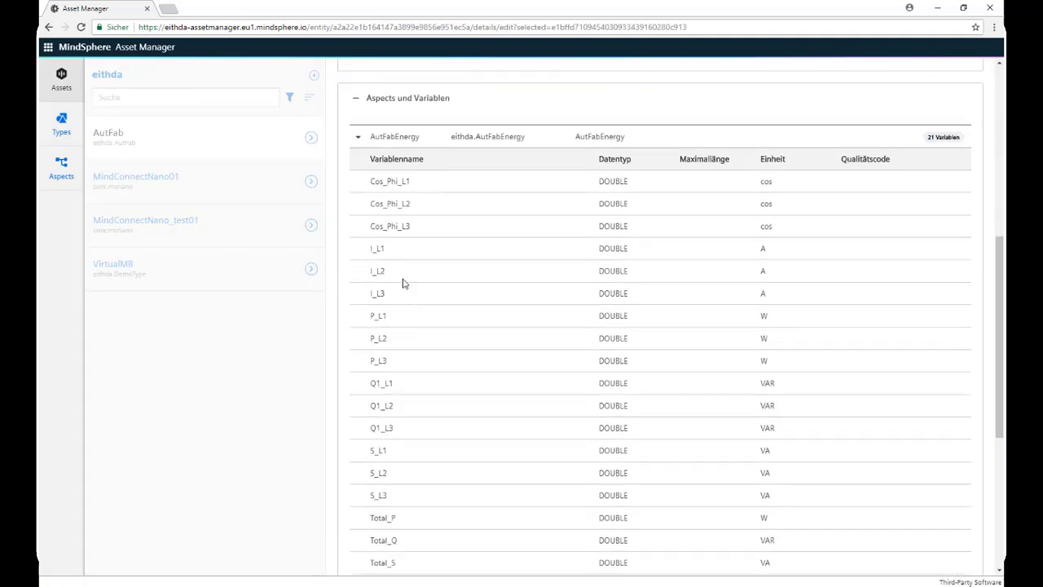
scroll(403, 283, "down", 1)
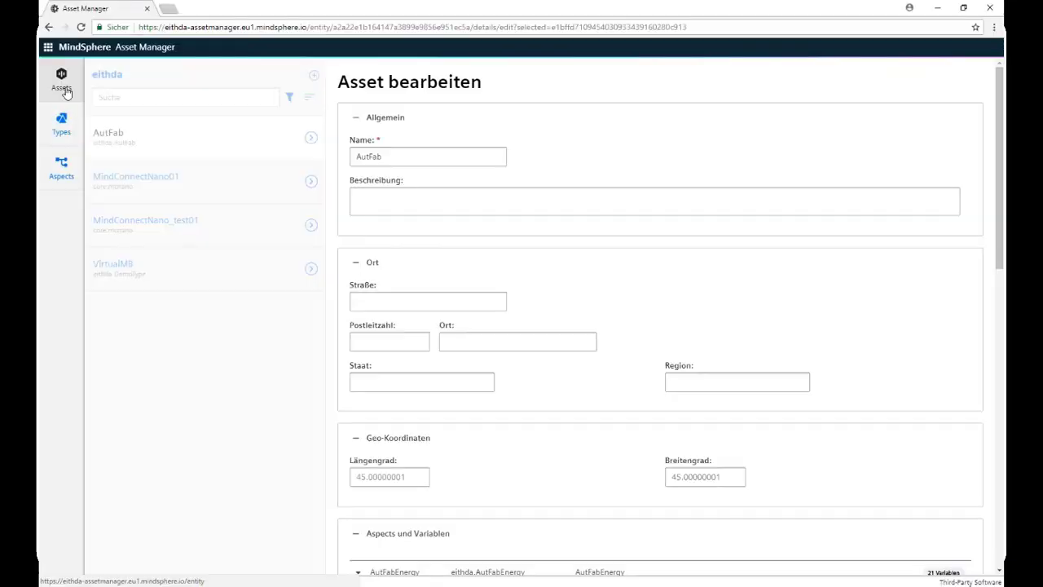
Show the data point links in MindConnectNano01's MindConnect Plugin configuration.
left_click(66, 93)
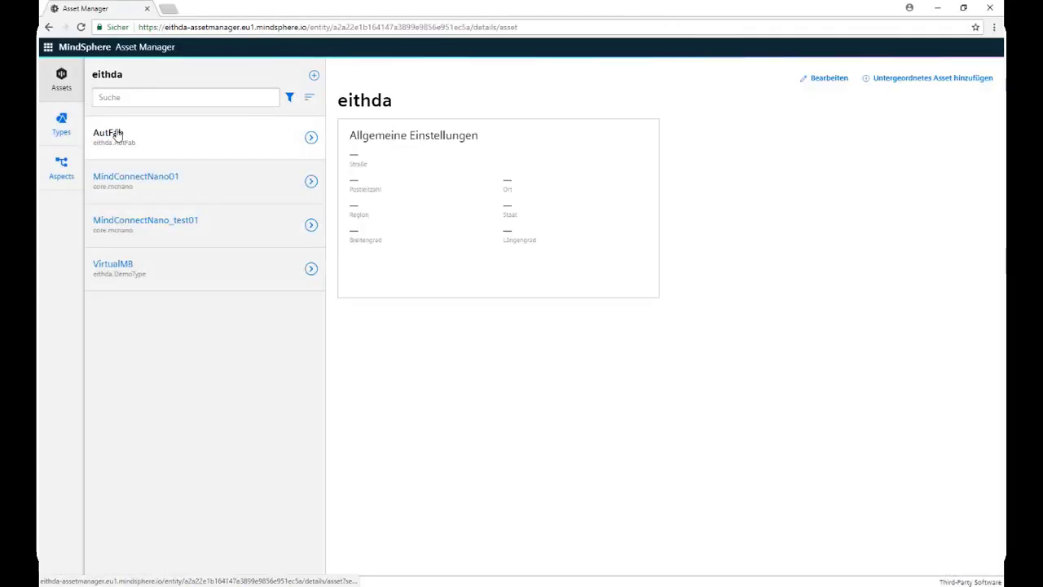
left_click(199, 182)
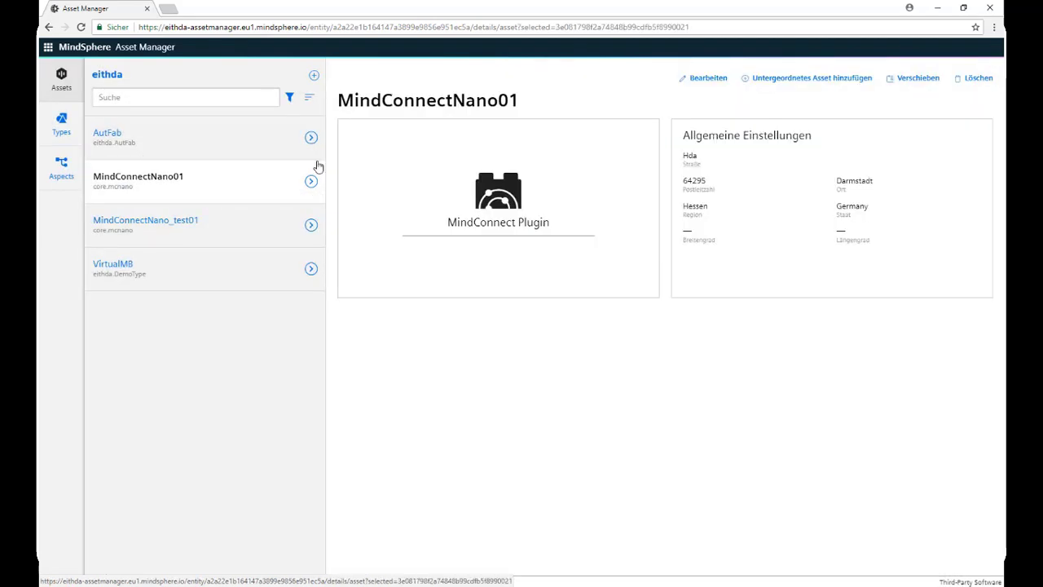
left_click(555, 168)
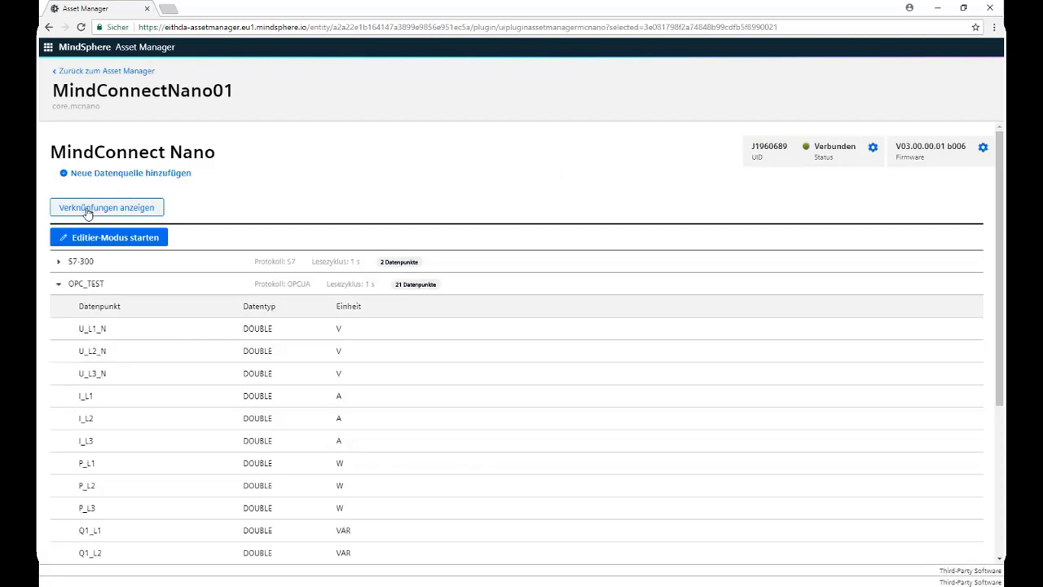
left_click(88, 210)
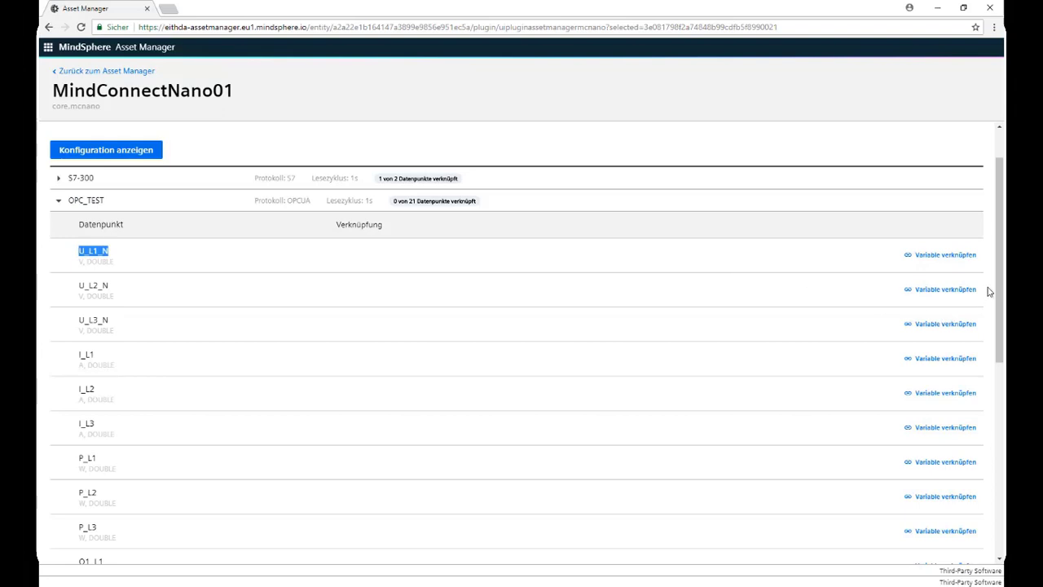
Link OPC_TEST's U_L1_N, U_L2_N and U_L3_N to AutFab's AutFabEnergy variables and apply.
left_click(934, 256)
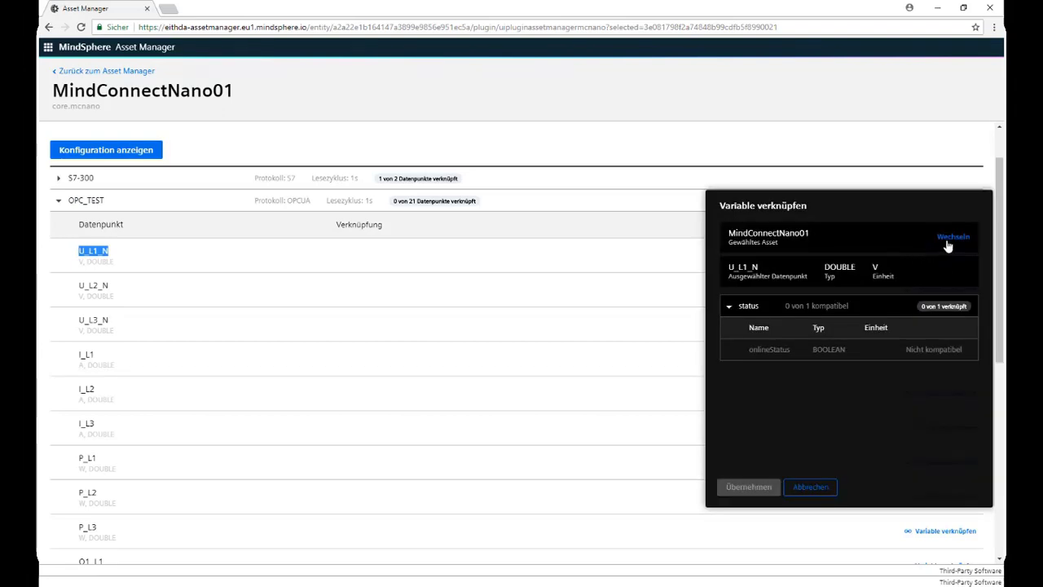
left_click(948, 240)
left_click(739, 256)
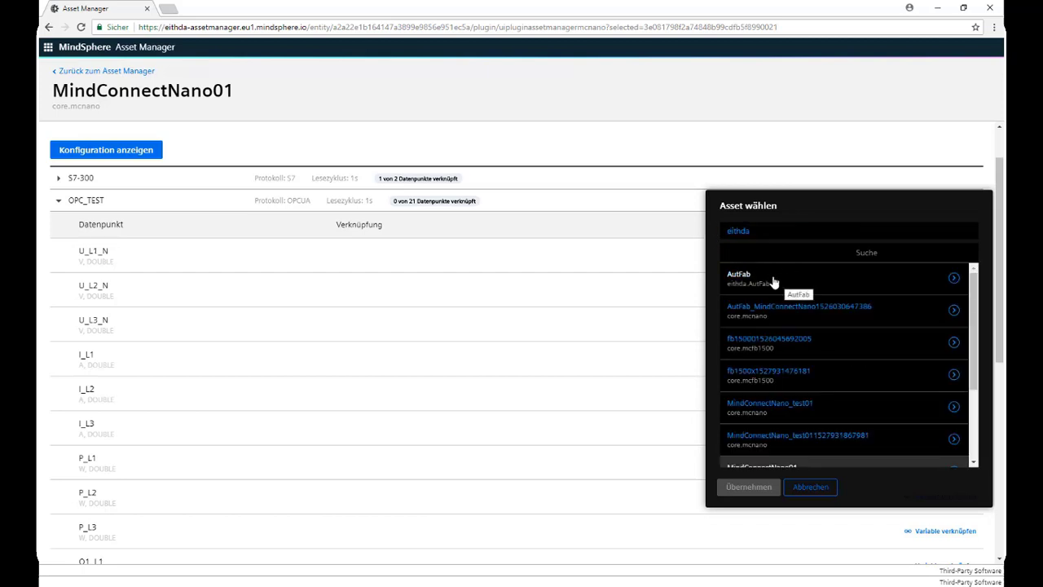
left_click(773, 282)
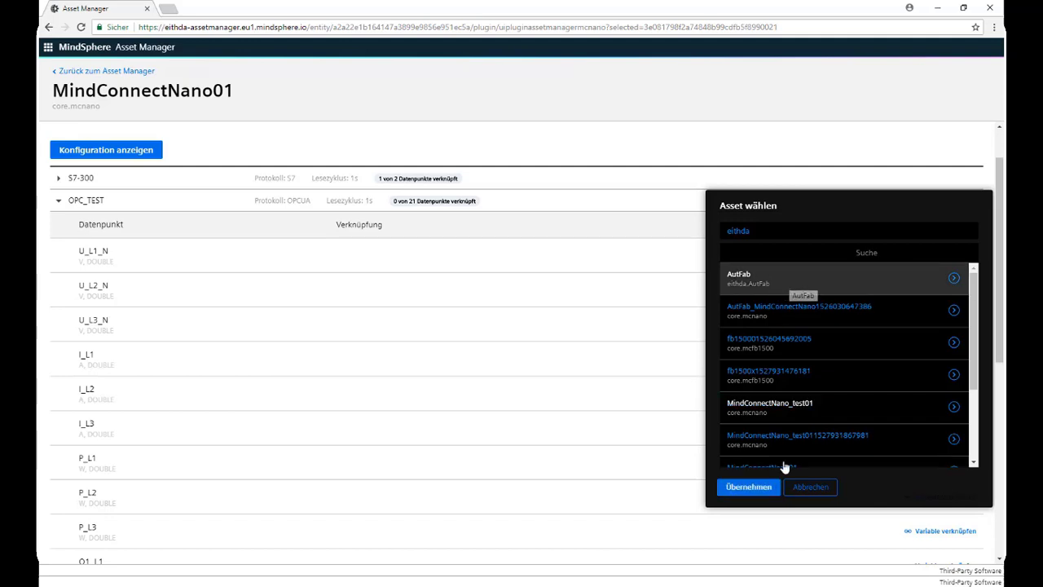
left_click(757, 488)
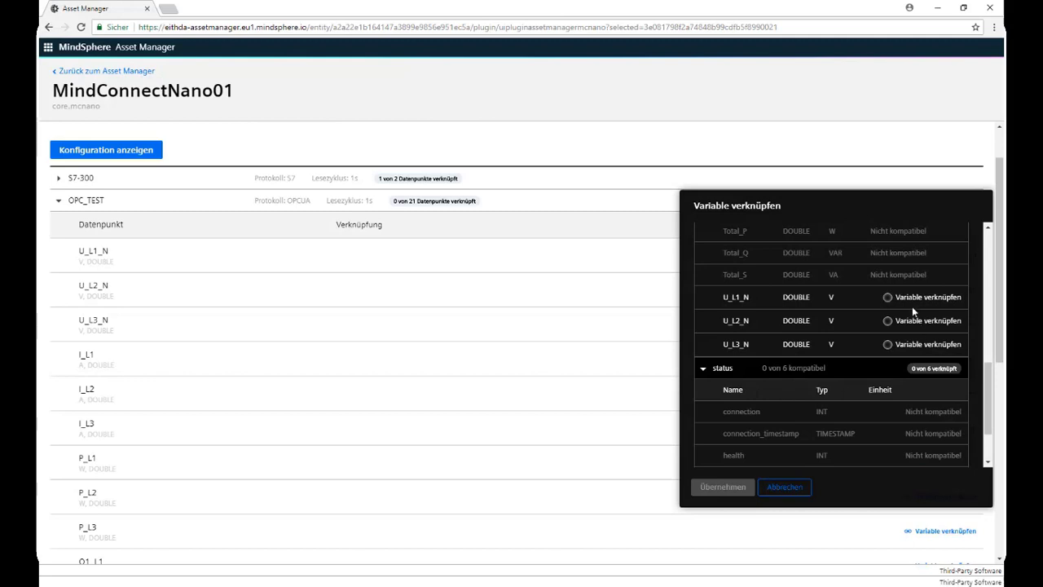
left_click(888, 299)
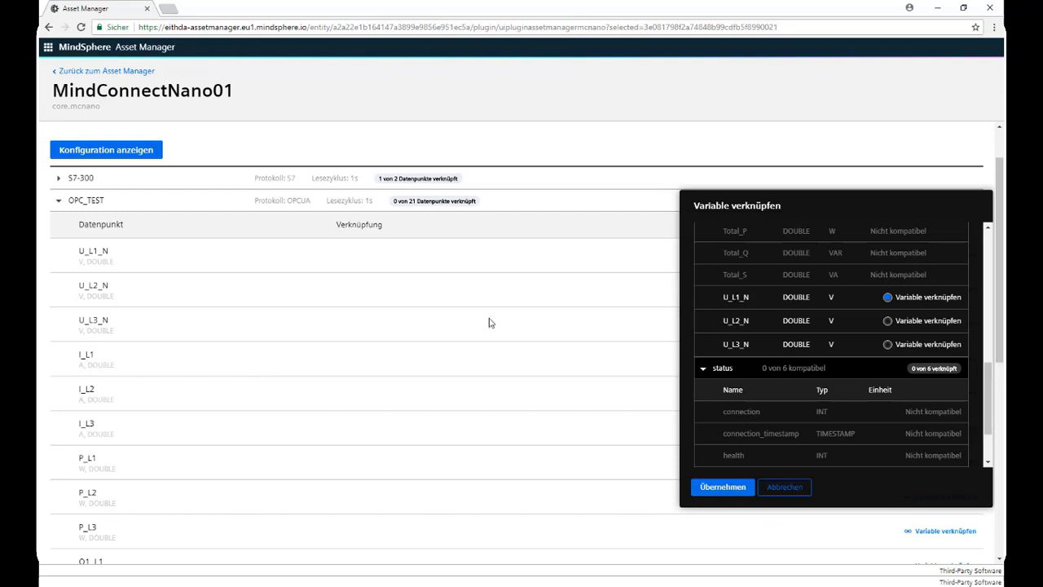
left_click(722, 487)
scroll(251, 421, "down", 1)
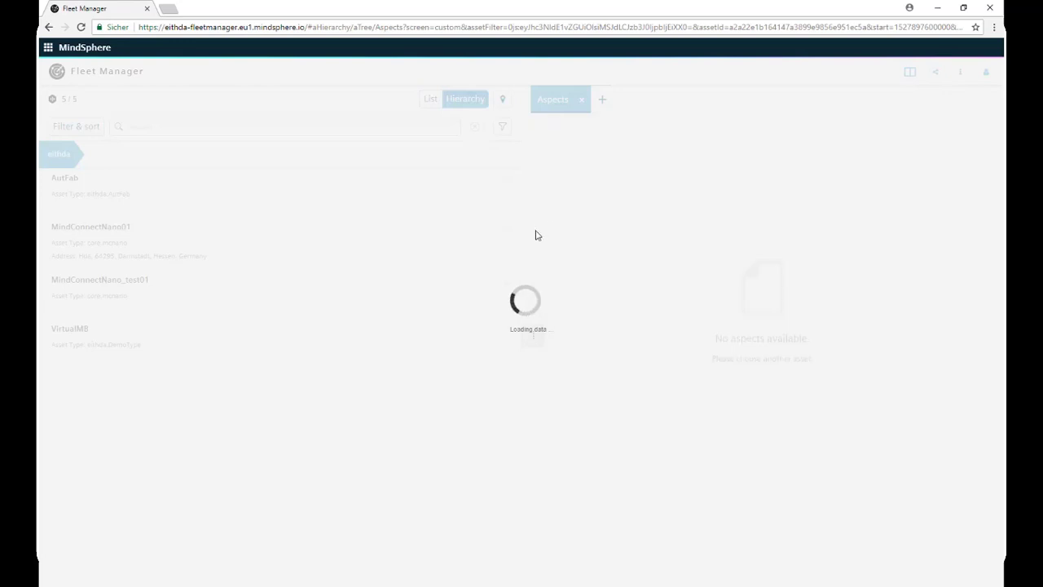
Select the AutFab asset and set the time zone to Browser (+02:00).
left_click(96, 193)
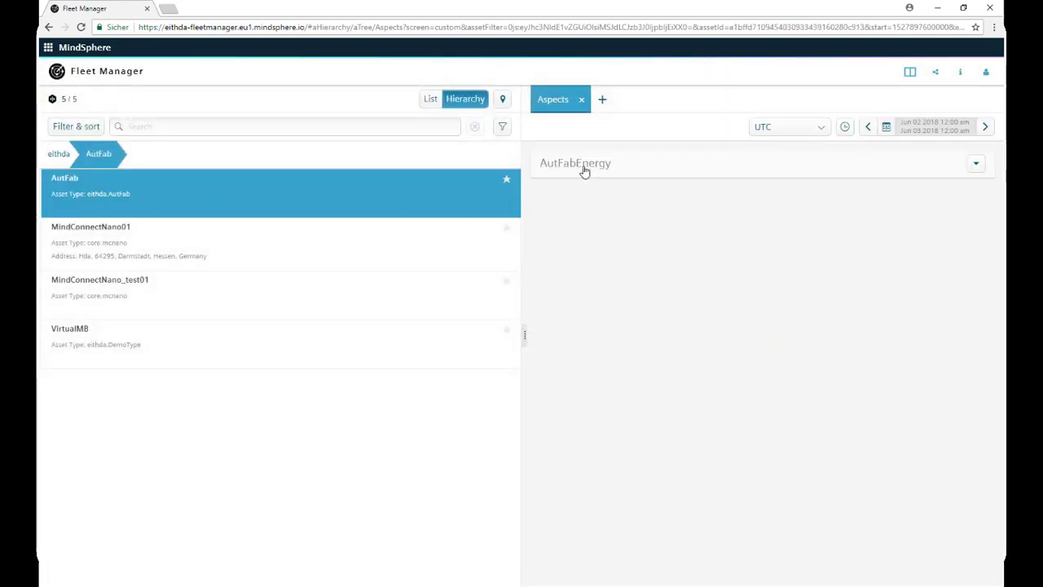
left_click(796, 132)
left_click(772, 177)
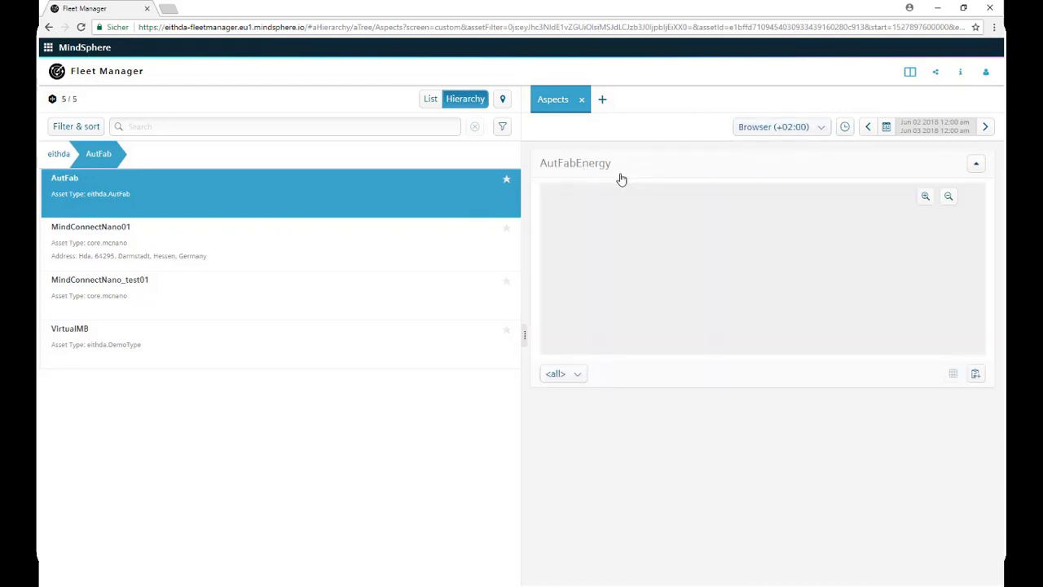
Filter the AutFabEnergy chart to V variables and zoom in twice.
left_click(576, 377)
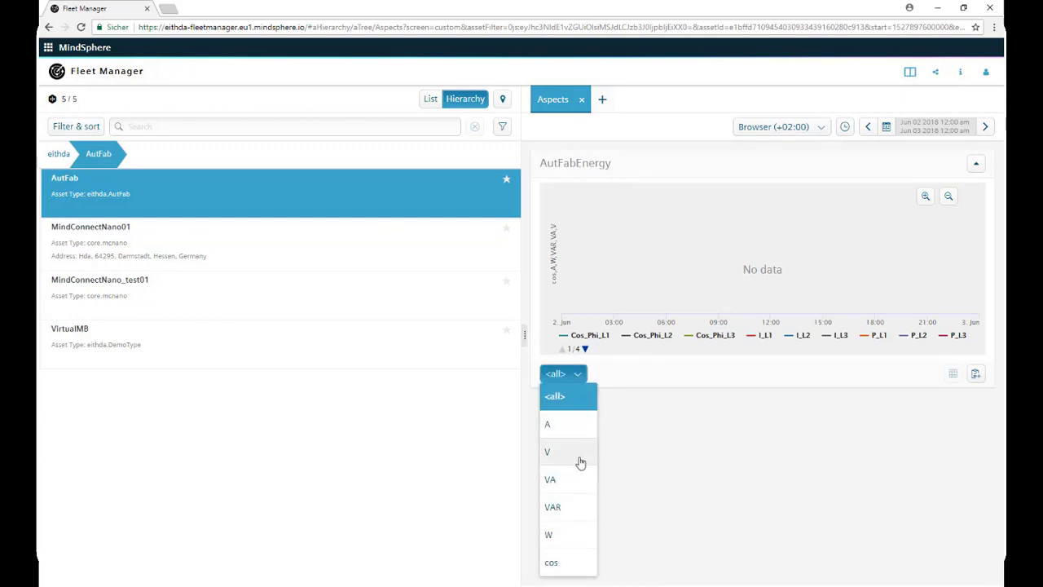
left_click(572, 456)
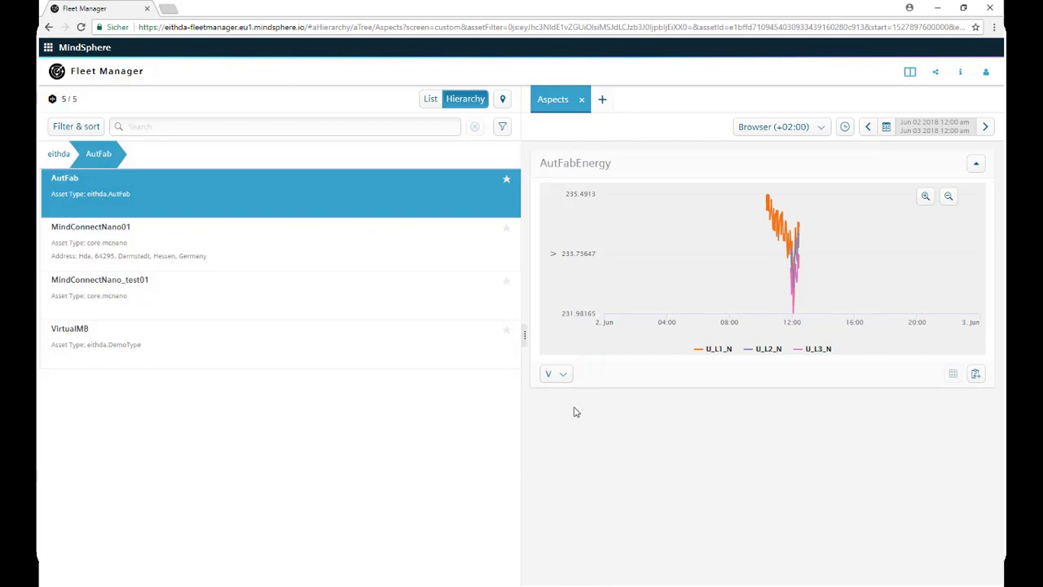
left_click(925, 196)
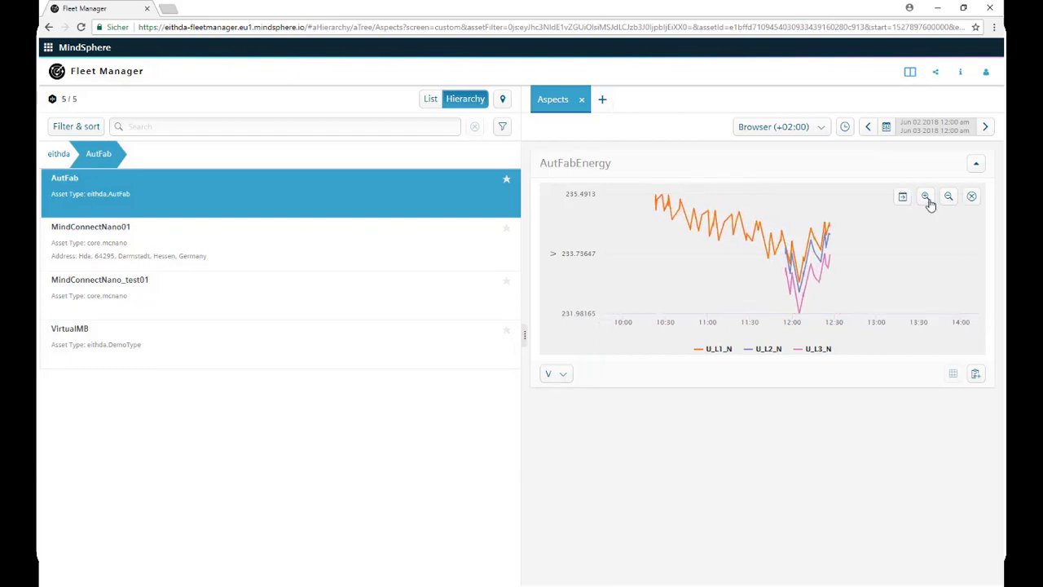
left_click(927, 197)
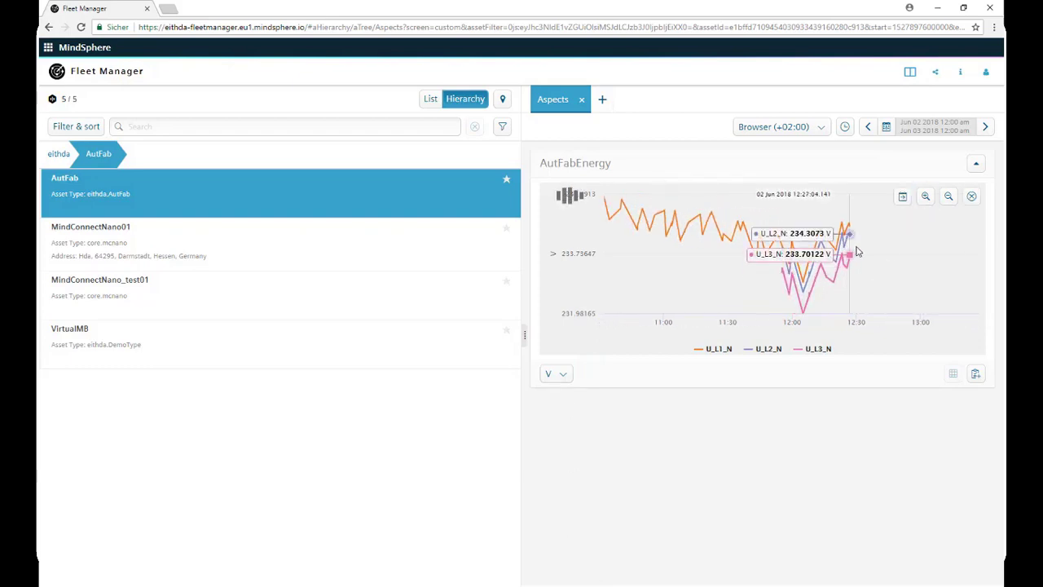